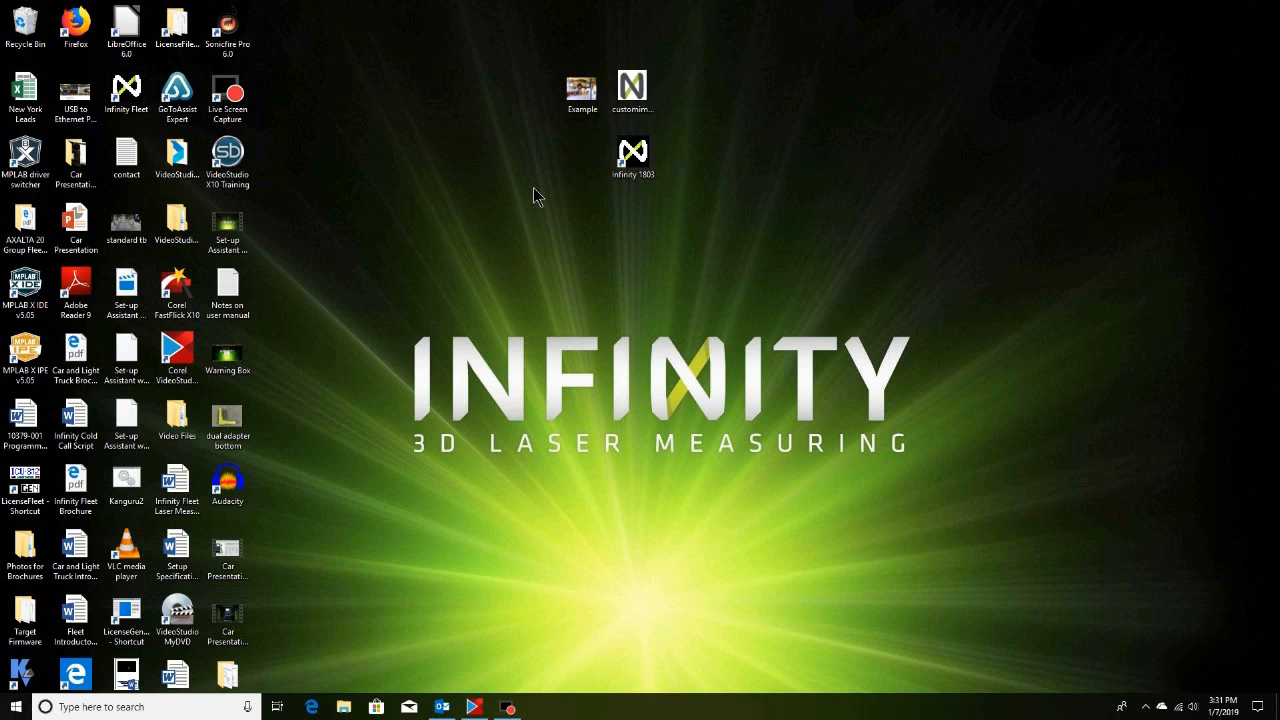
# Launch Infinity 1803, display the existing red vehicle's shop order ticket from the work-order list, and open that job
pyautogui.doubleClick(634, 160)
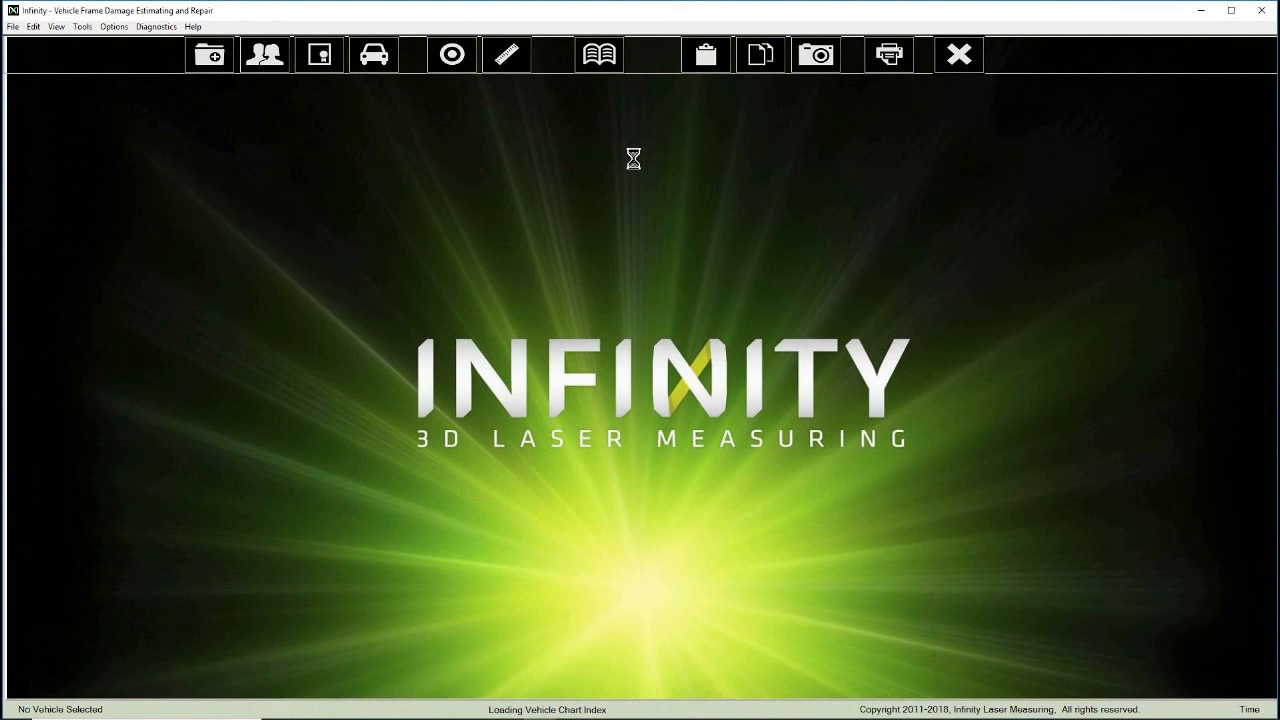
pyautogui.click(636, 425)
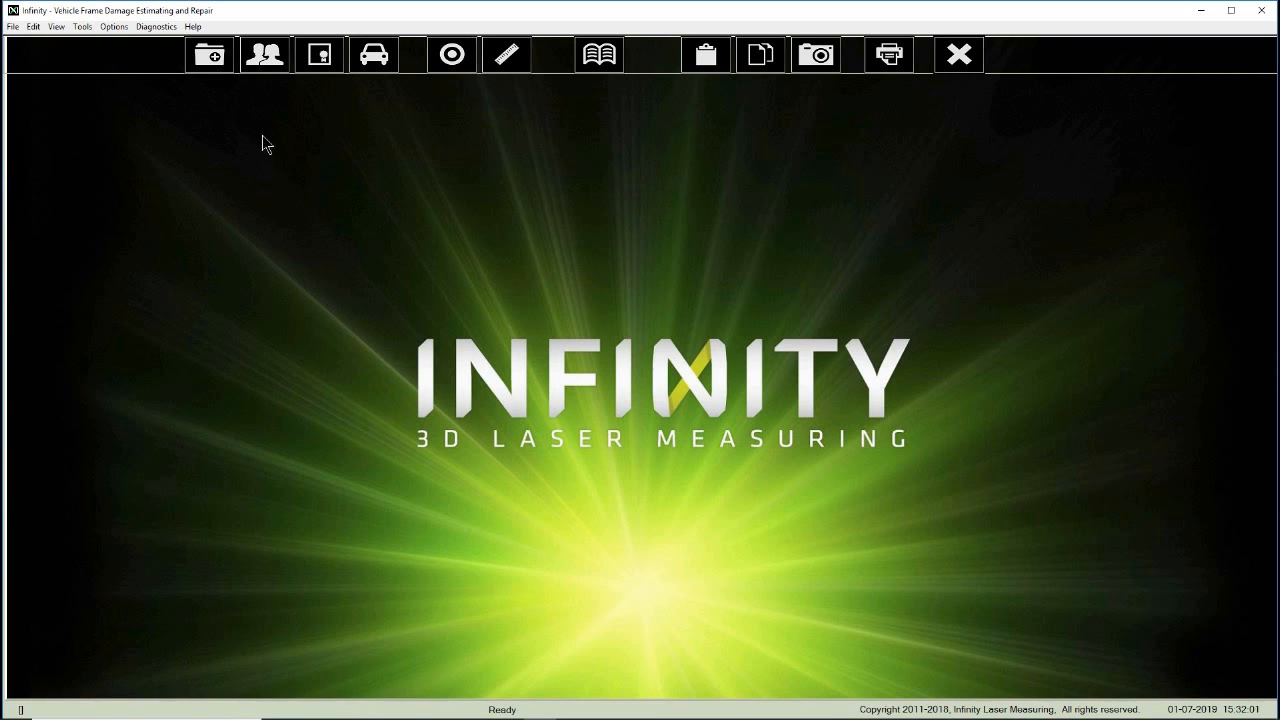
pyautogui.click(210, 60)
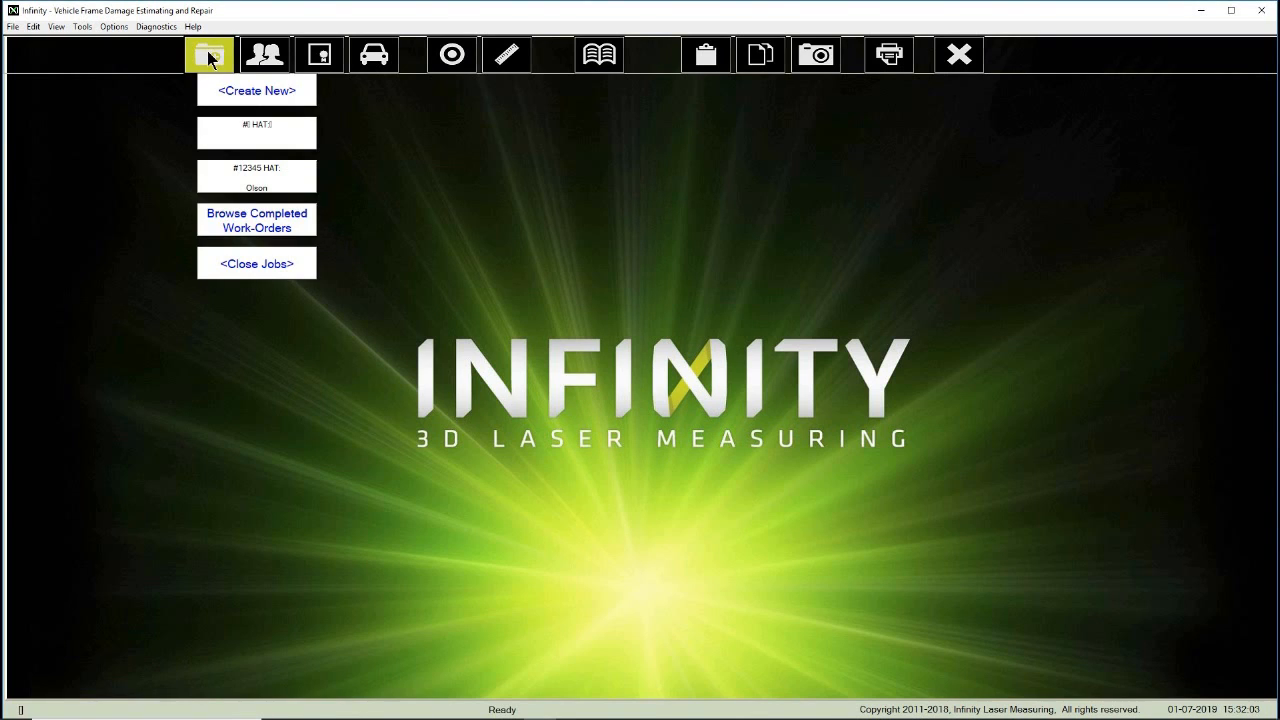
pyautogui.click(256, 177)
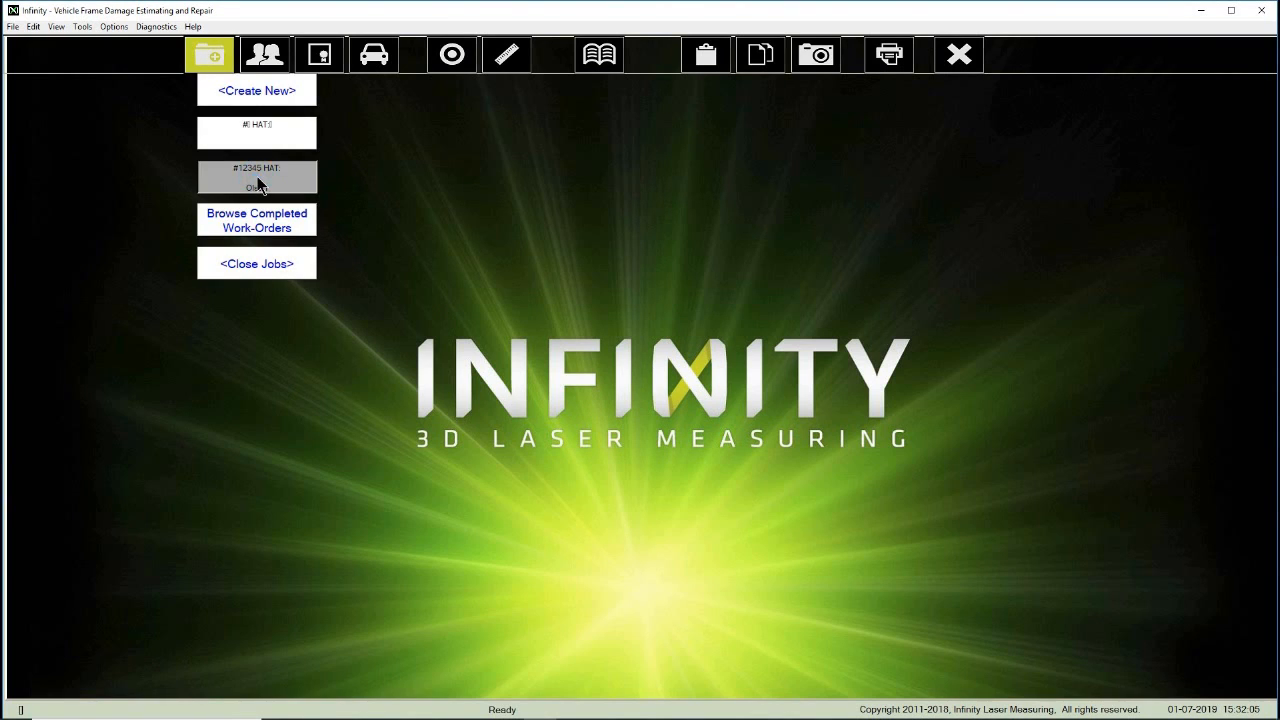
pyautogui.click(118, 50)
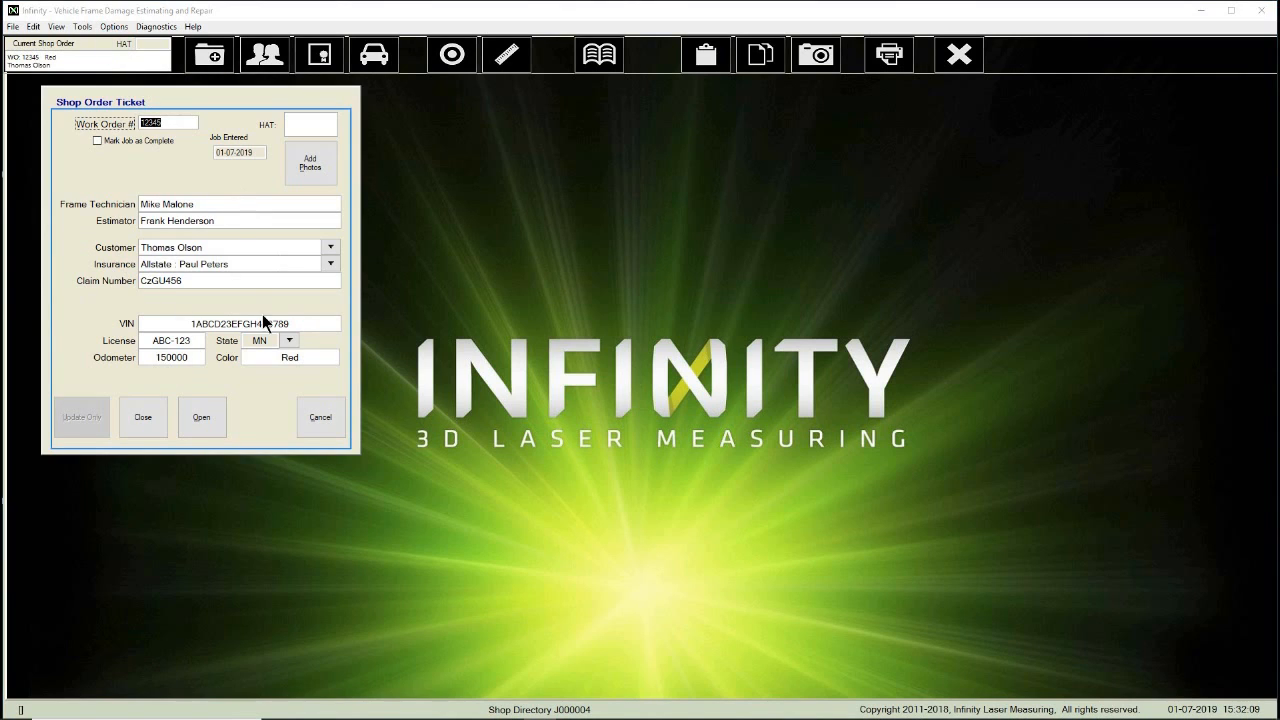
pyautogui.click(202, 418)
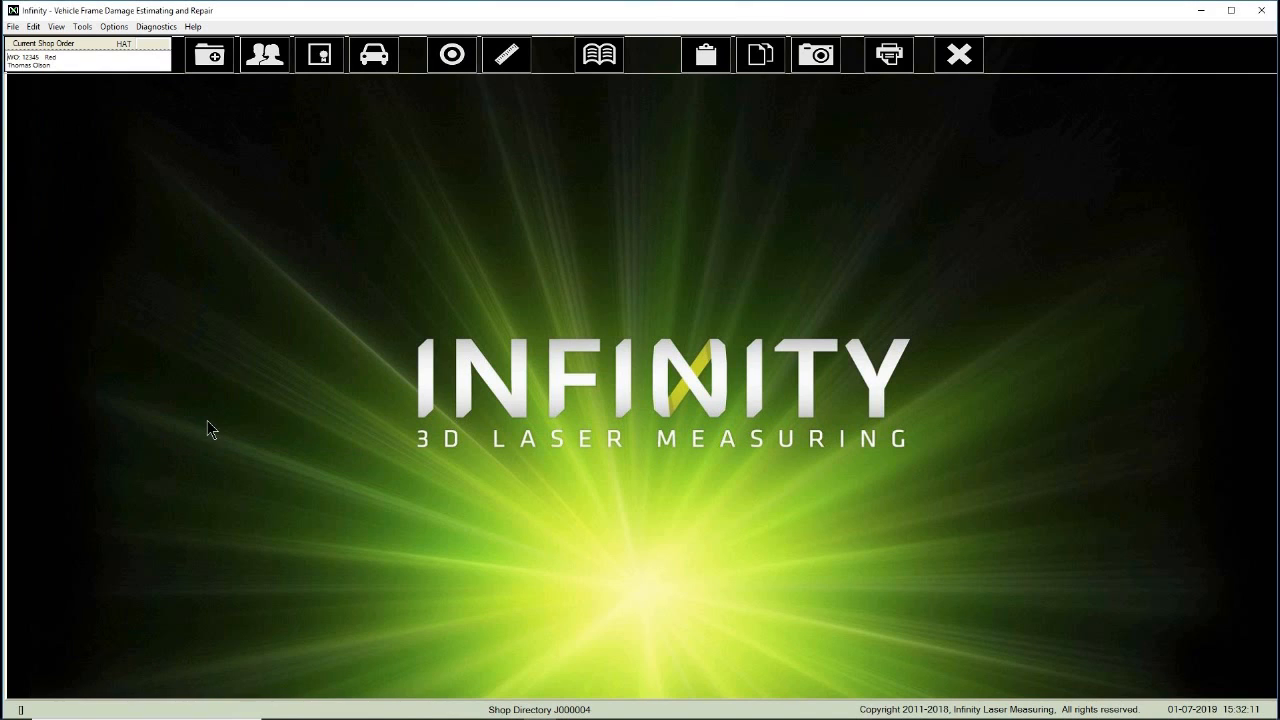
# Review the customer record attached to the current shop order and accept it unchanged
pyautogui.click(264, 55)
pyautogui.click(298, 146)
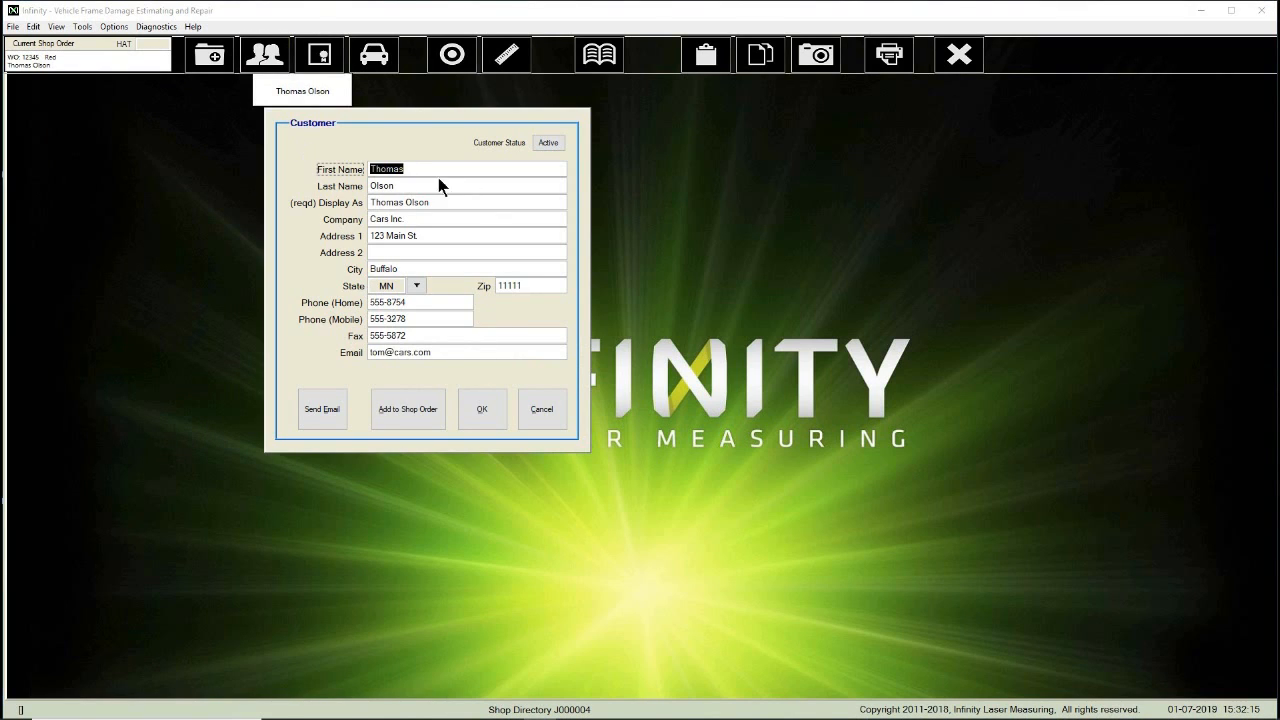
pyautogui.click(484, 411)
# Review the Allstate insurance company and agent details for the shop order and accept them unchanged
pyautogui.click(327, 45)
pyautogui.click(371, 150)
pyautogui.click(392, 234)
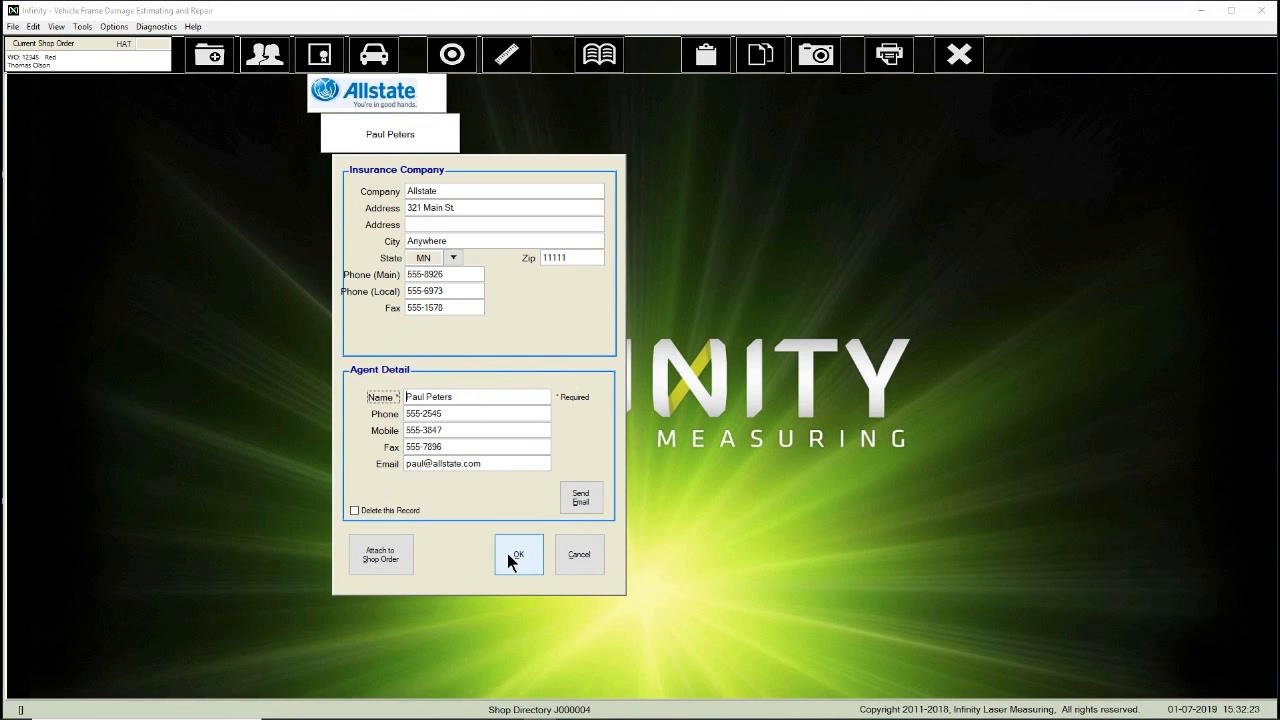
pyautogui.click(512, 552)
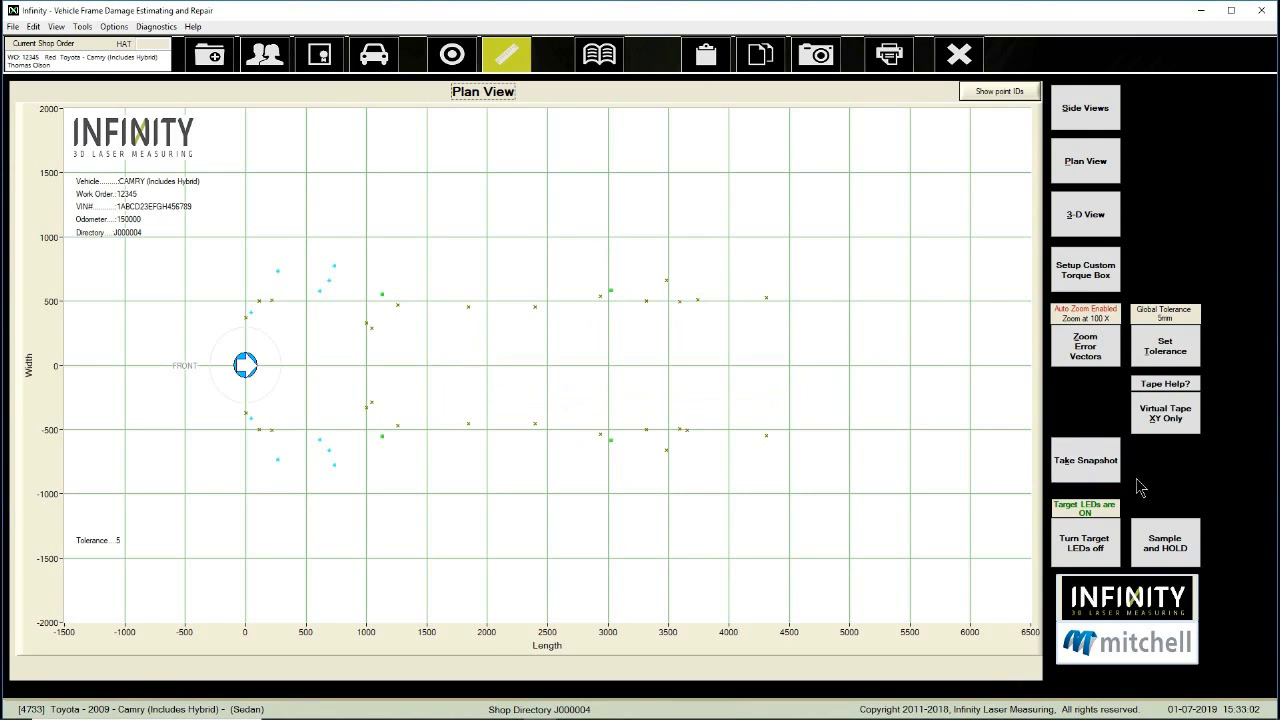
# Hold the live measuring in the Plan View and save a snapshot named "test"
pyautogui.click(1176, 548)
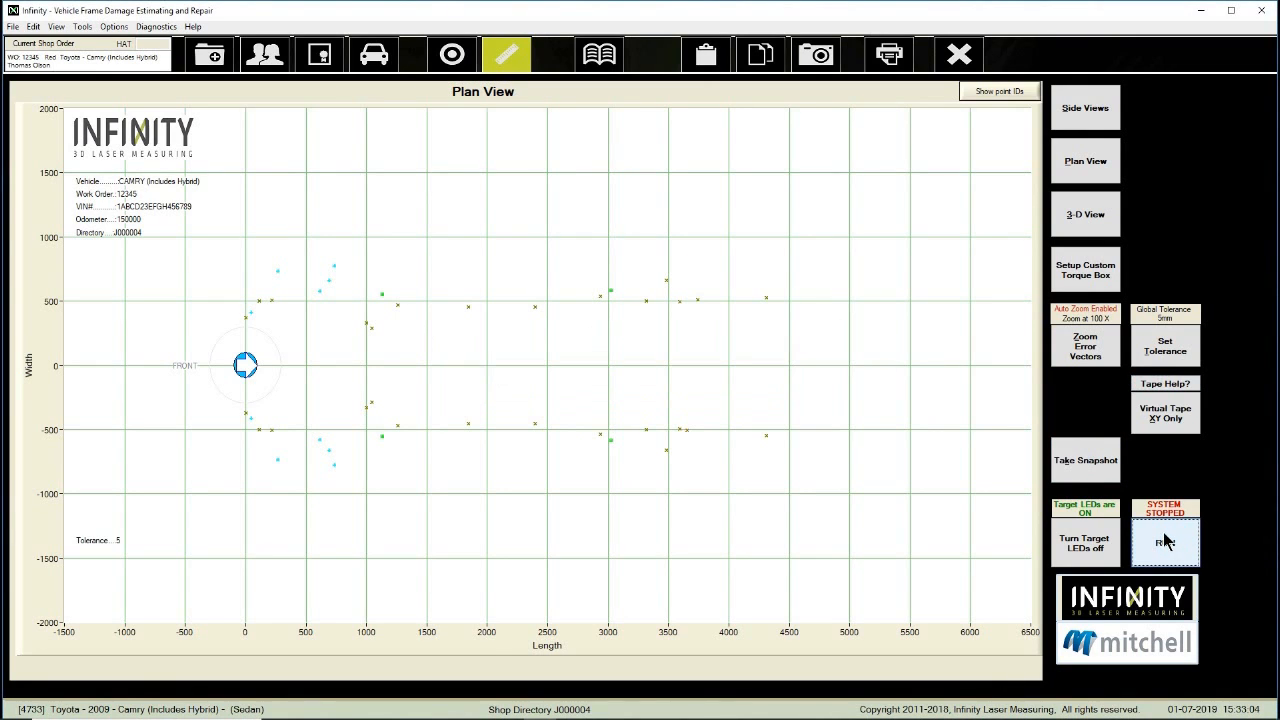
pyautogui.click(1100, 468)
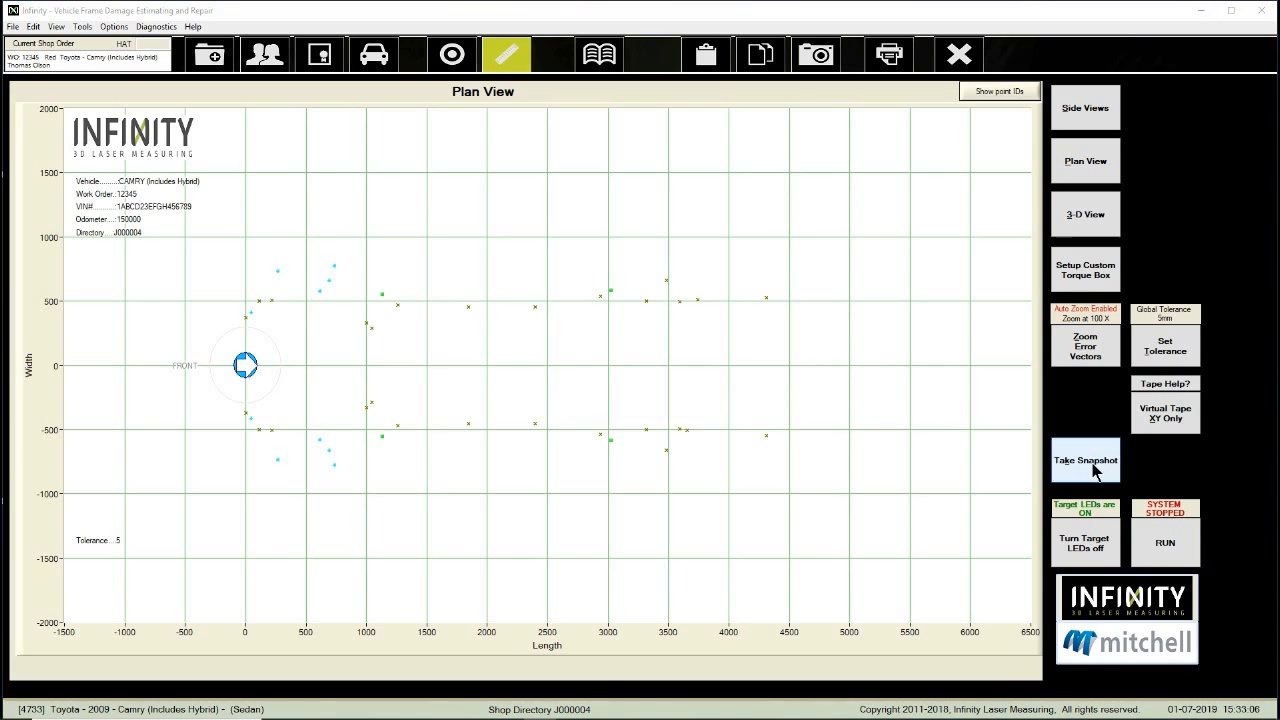
pyautogui.write('test')
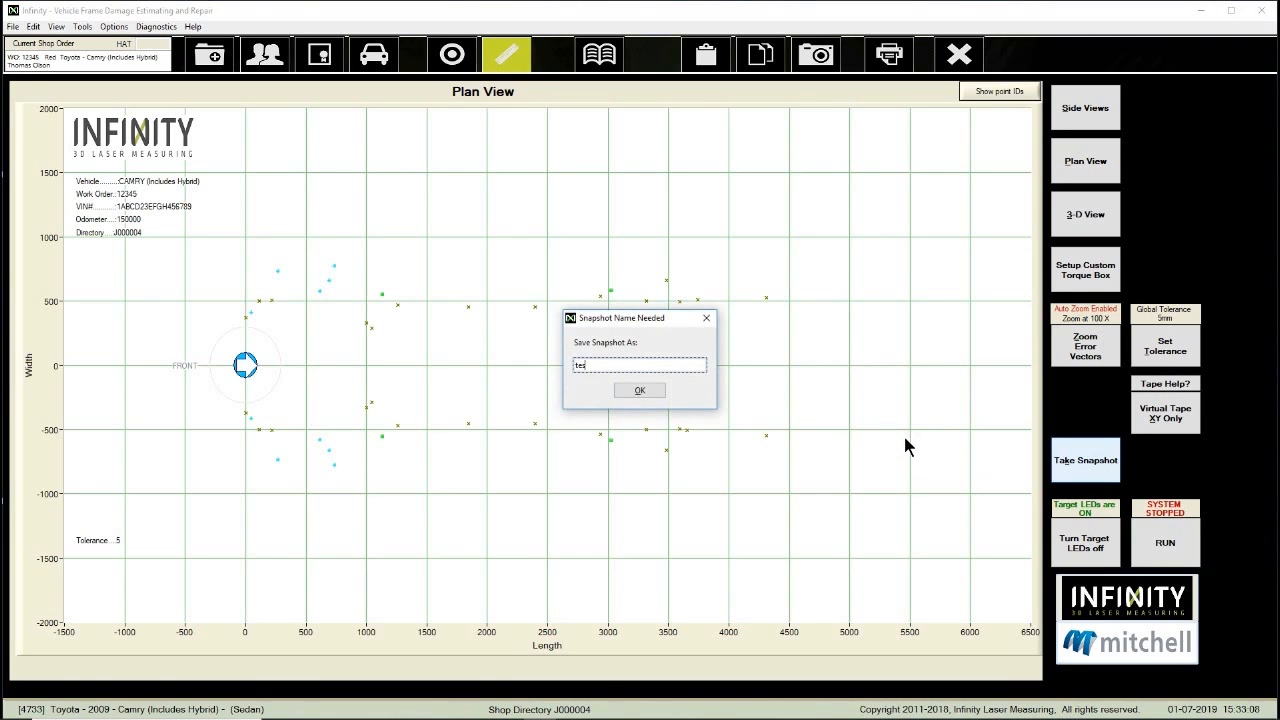
pyautogui.click(636, 390)
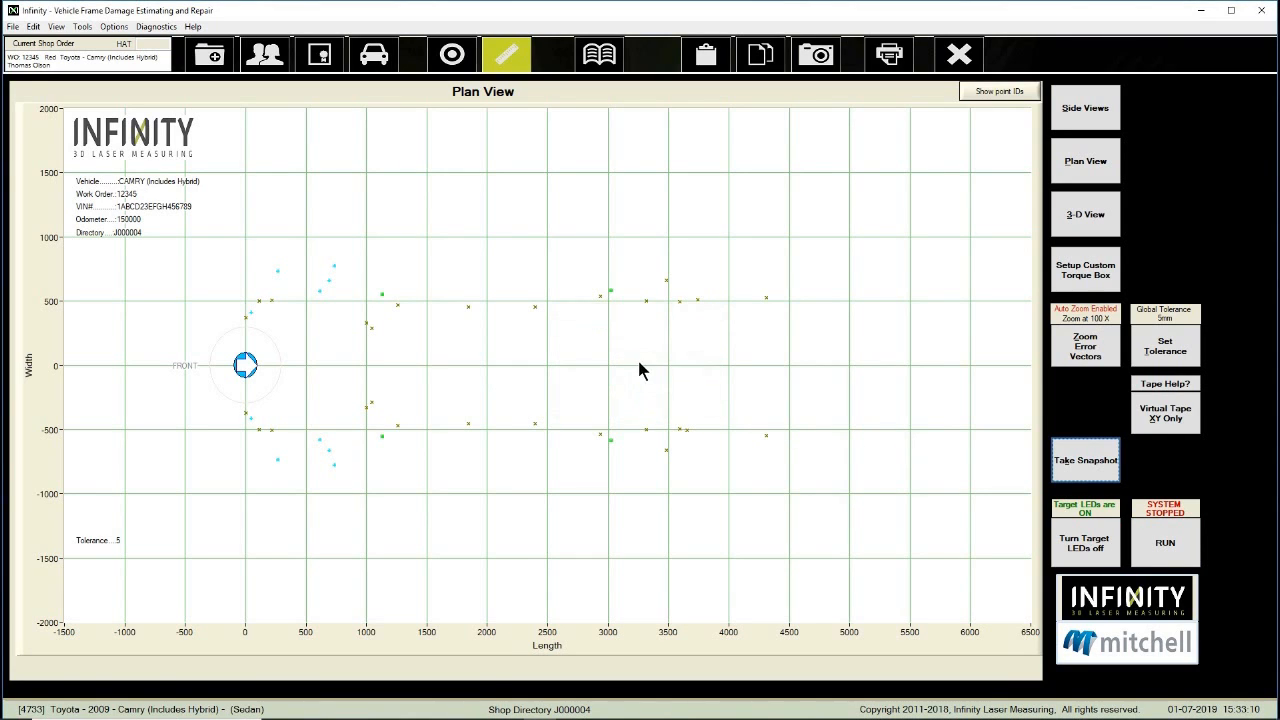
# Start a frame repair estimate with a first line for Setup and Measure, location Front, damage type Crush
pyautogui.click(705, 55)
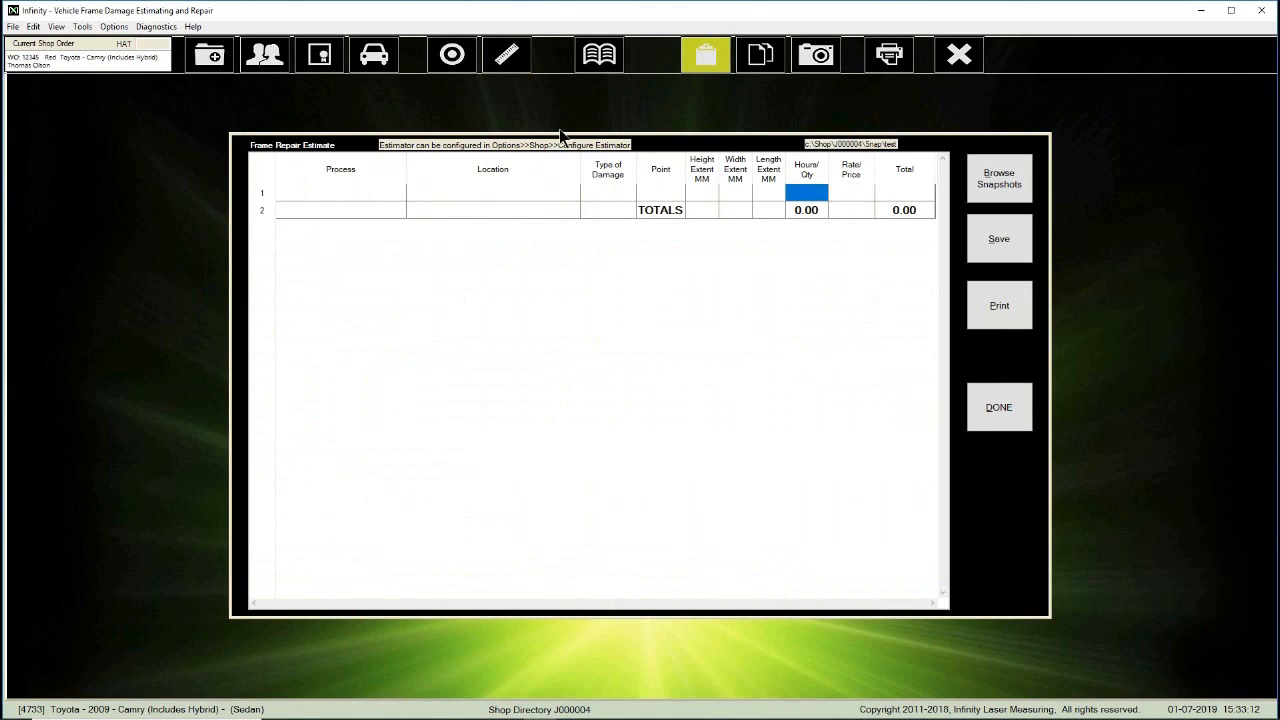
pyautogui.click(361, 195)
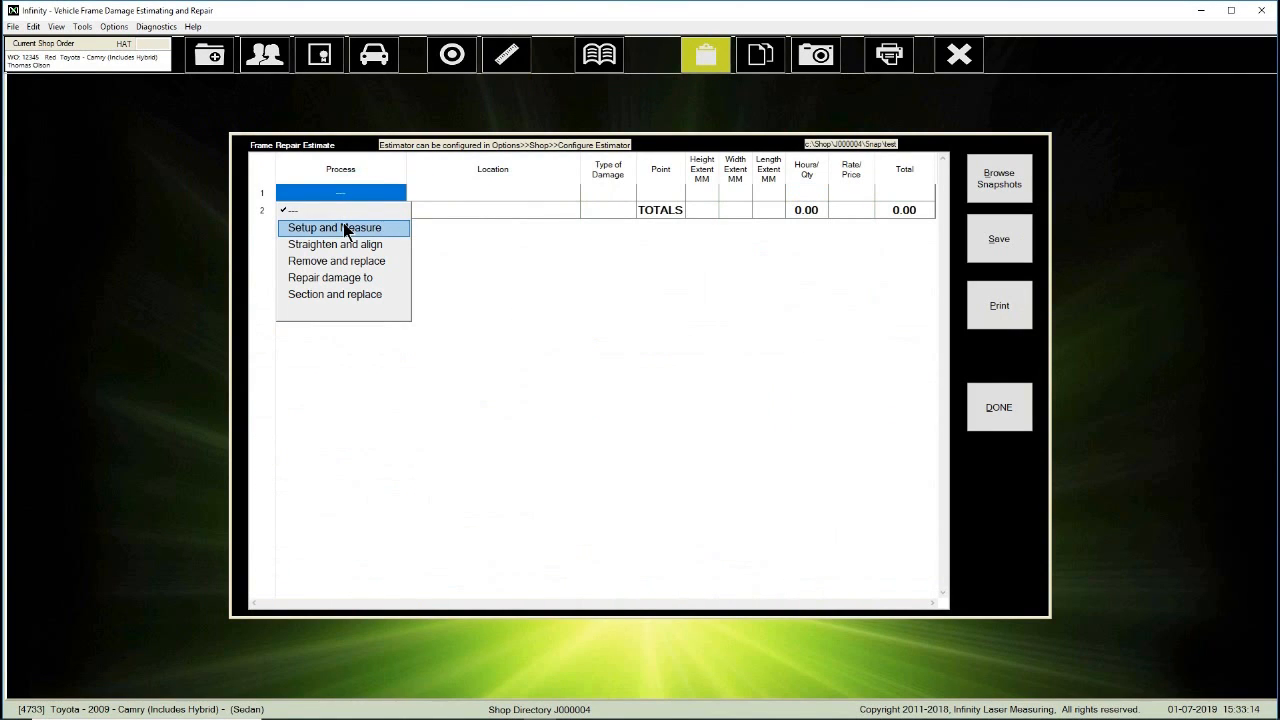
pyautogui.click(344, 228)
pyautogui.click(463, 193)
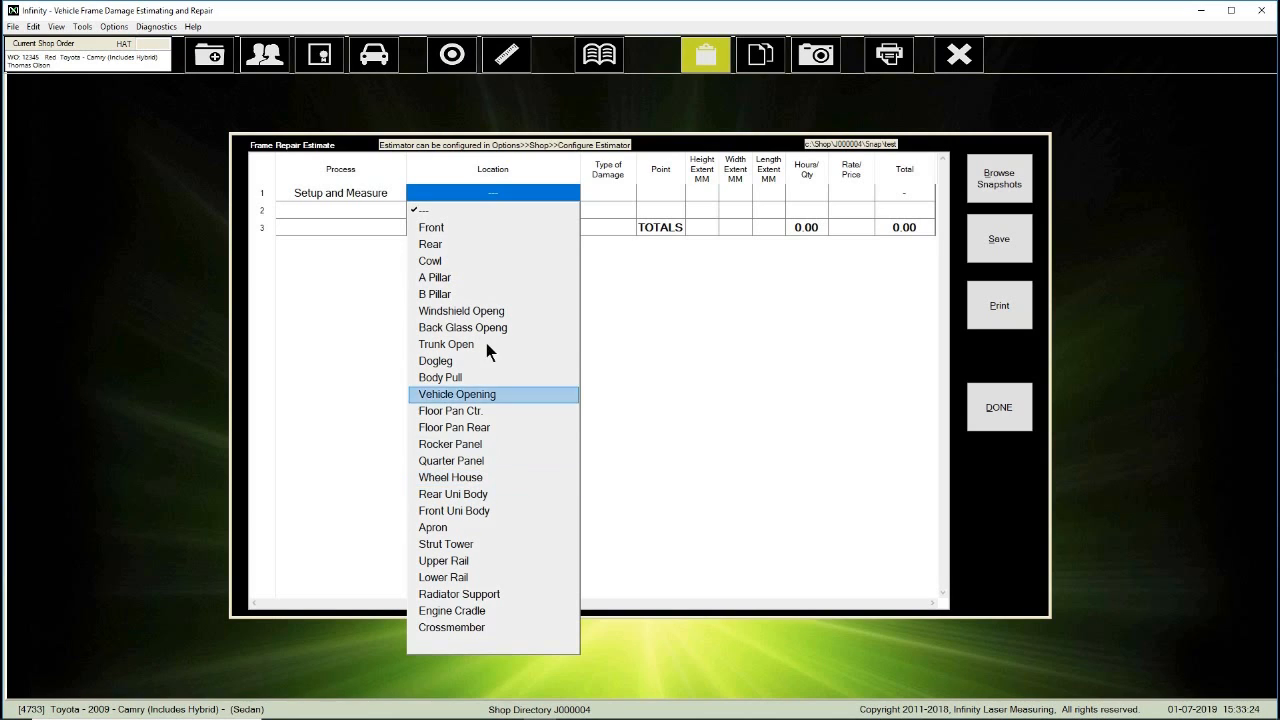
pyautogui.click(472, 228)
pyautogui.click(624, 196)
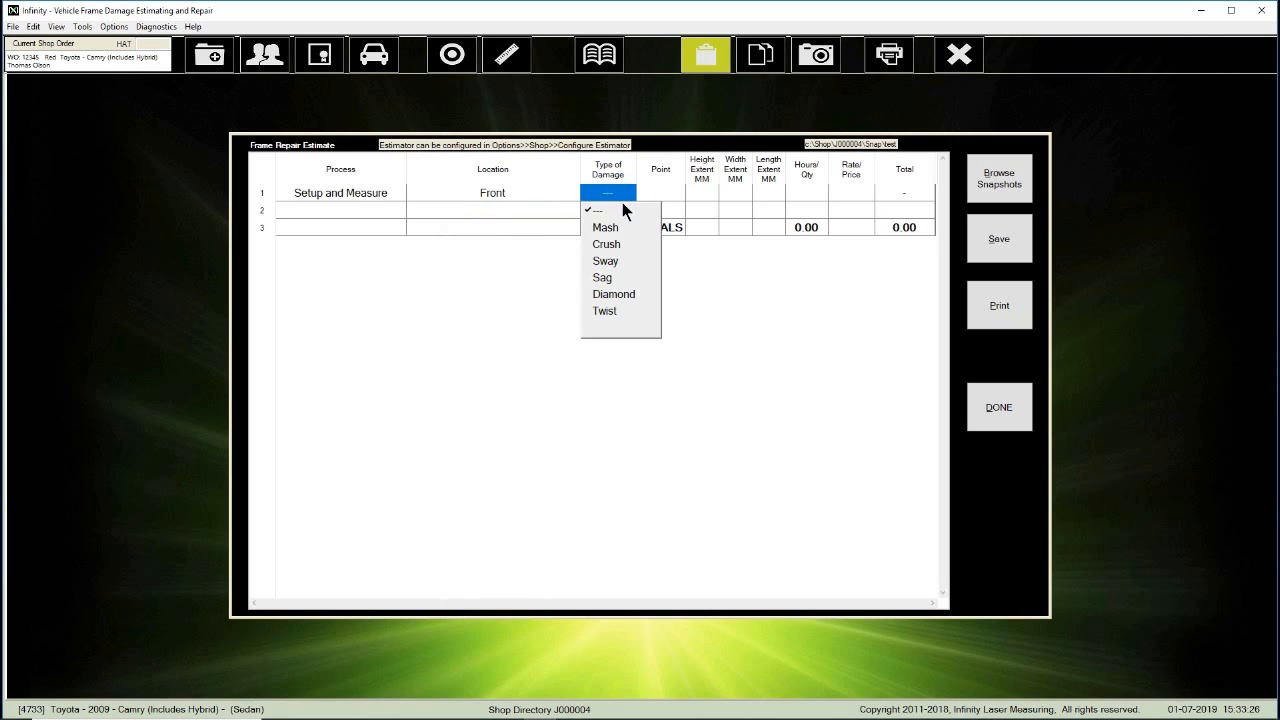
pyautogui.click(612, 245)
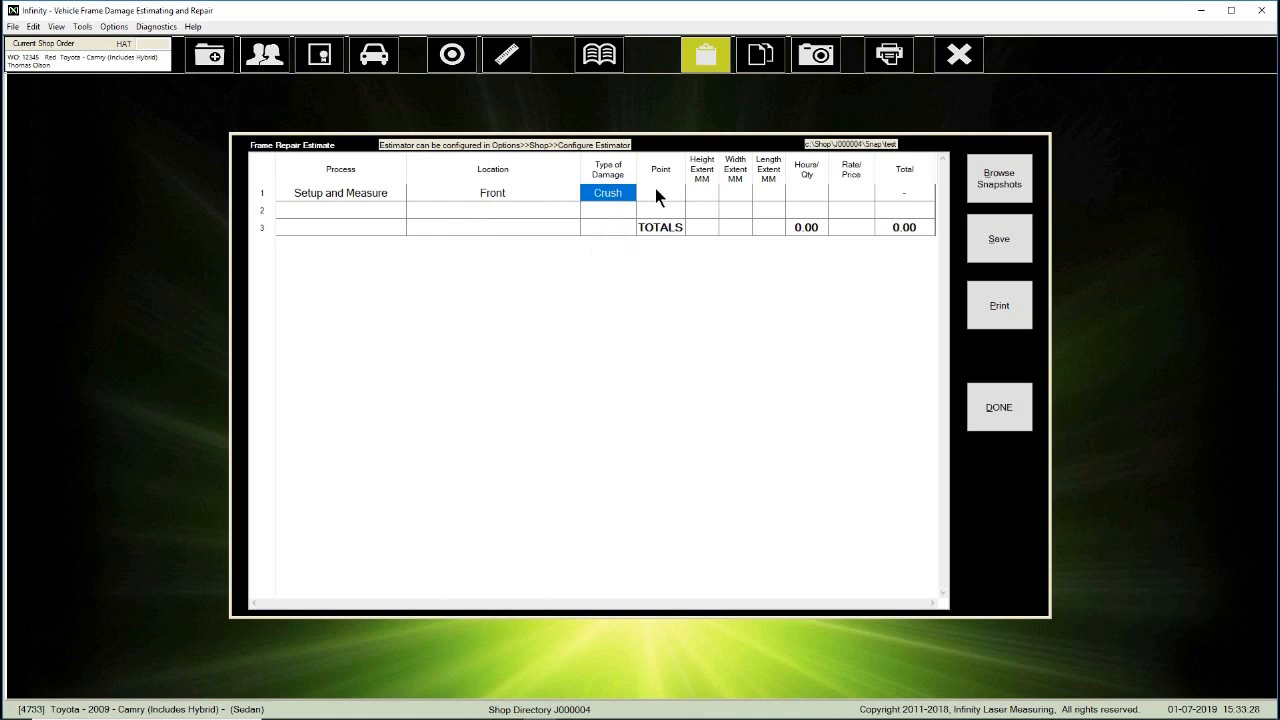
# Set the Setup and Measure line to 4 hours at a rate of 55
pyautogui.click(815, 194)
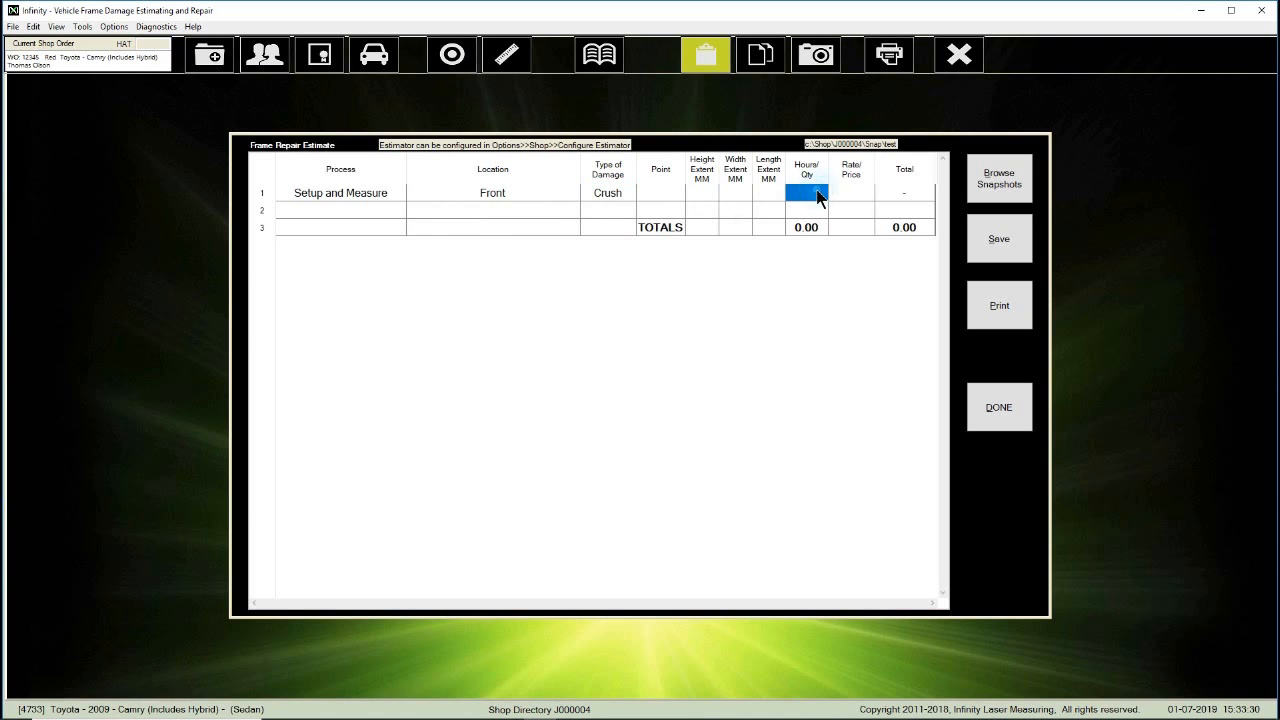
pyautogui.click(813, 191)
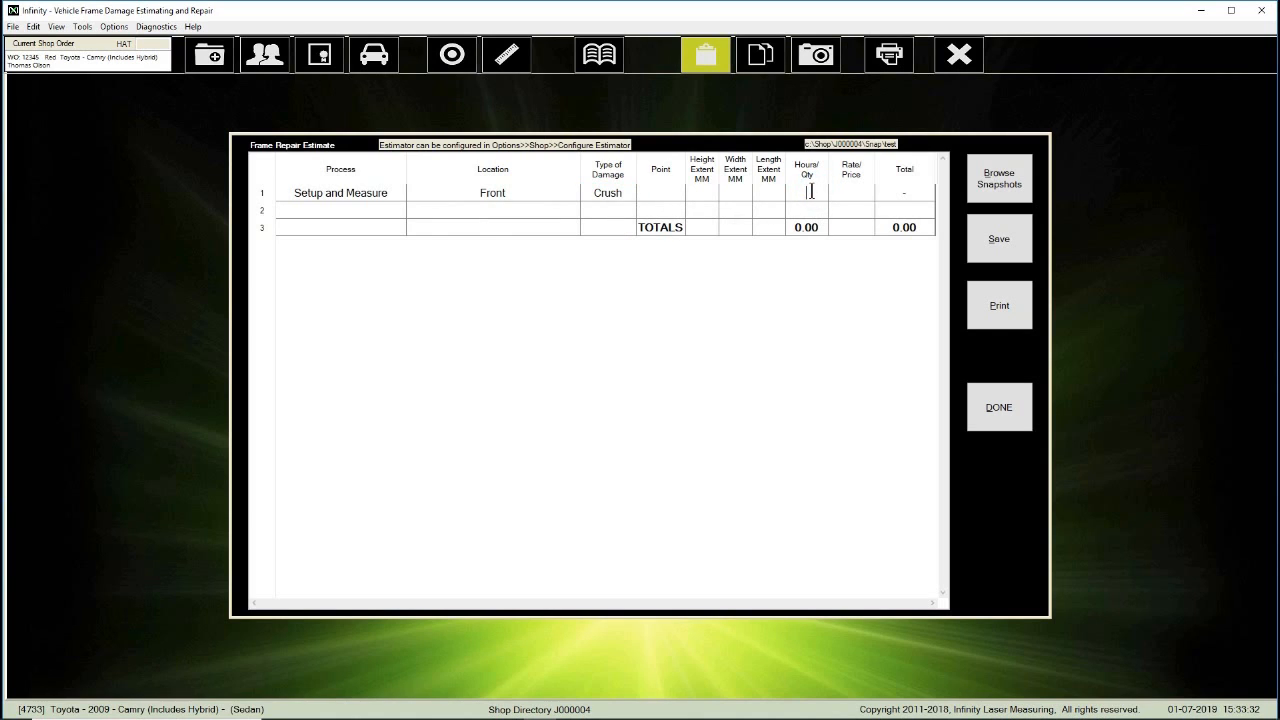
pyautogui.click(849, 195)
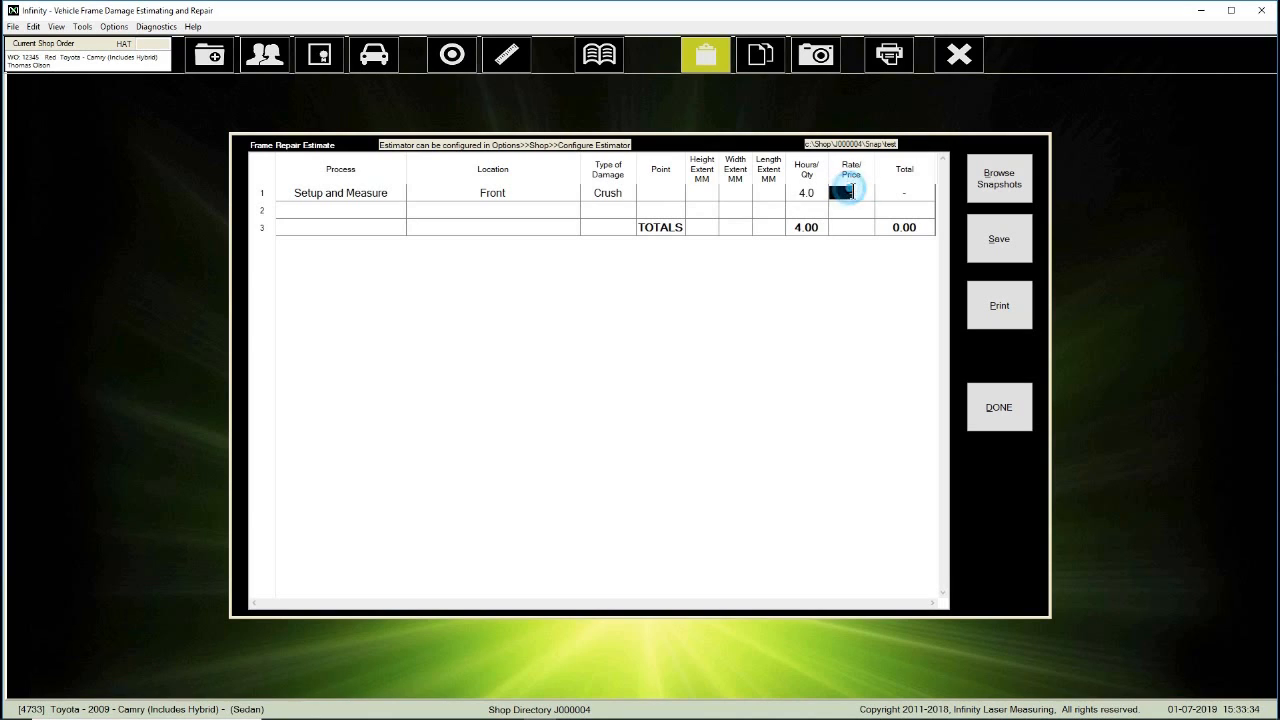
pyautogui.write('5')
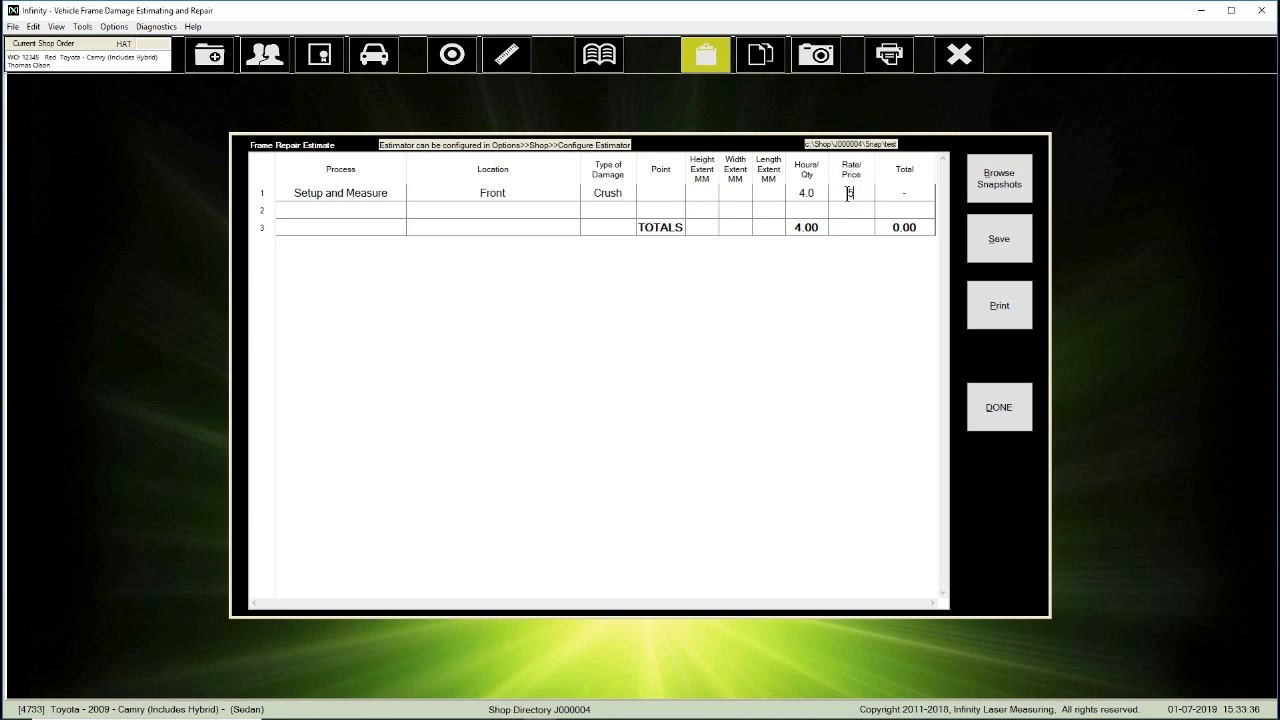
pyautogui.press('Return')
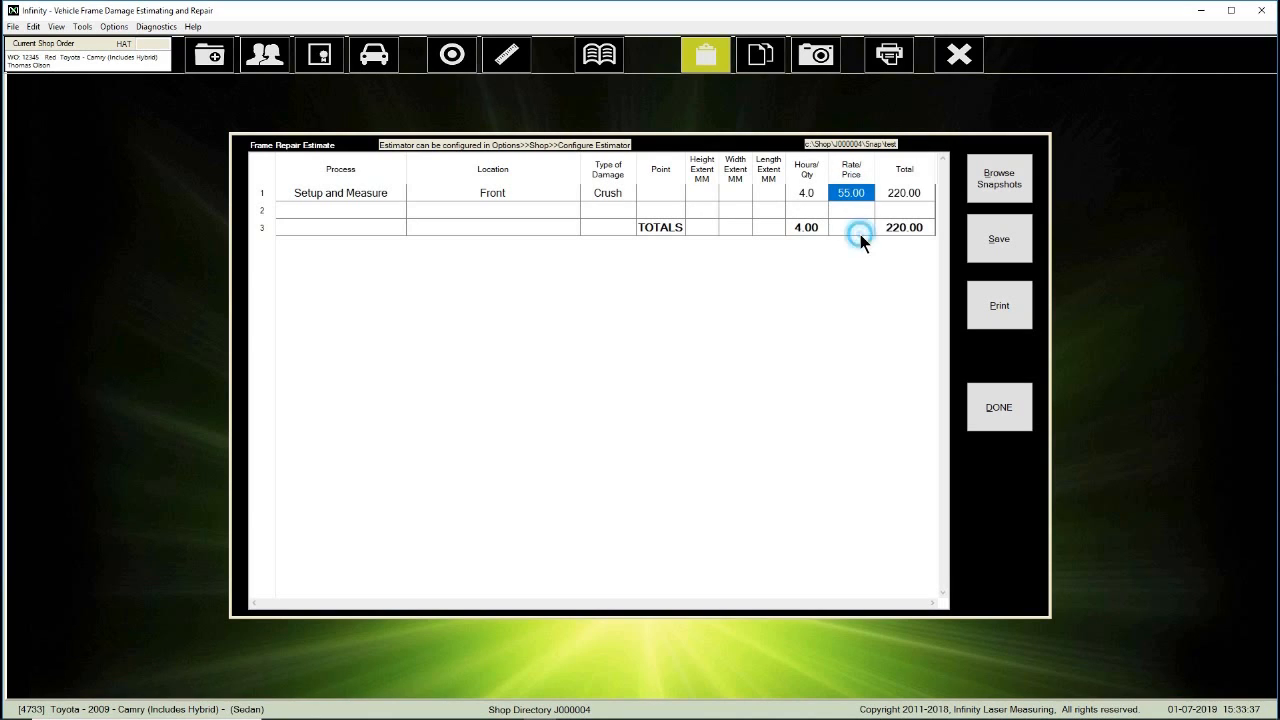
# Add a second estimate line for Remove and replace, location A Pillar, damage type Crush
pyautogui.click(347, 210)
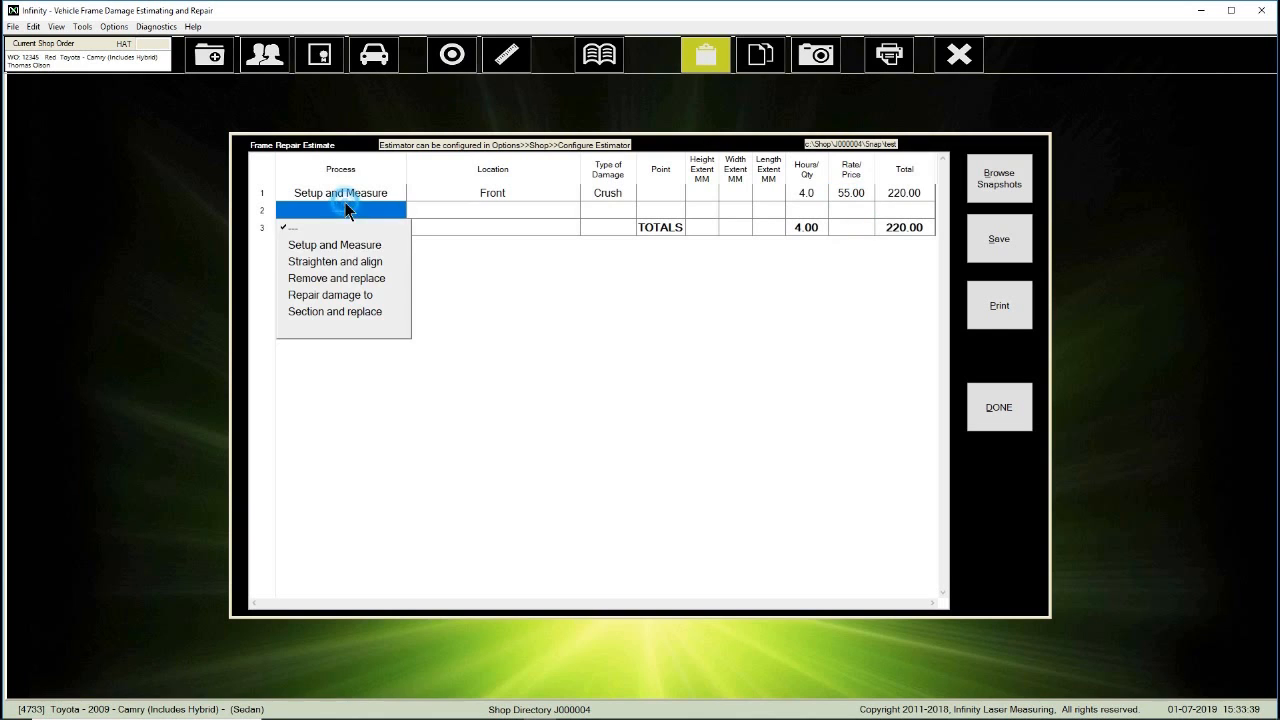
pyautogui.click(347, 278)
pyautogui.click(525, 210)
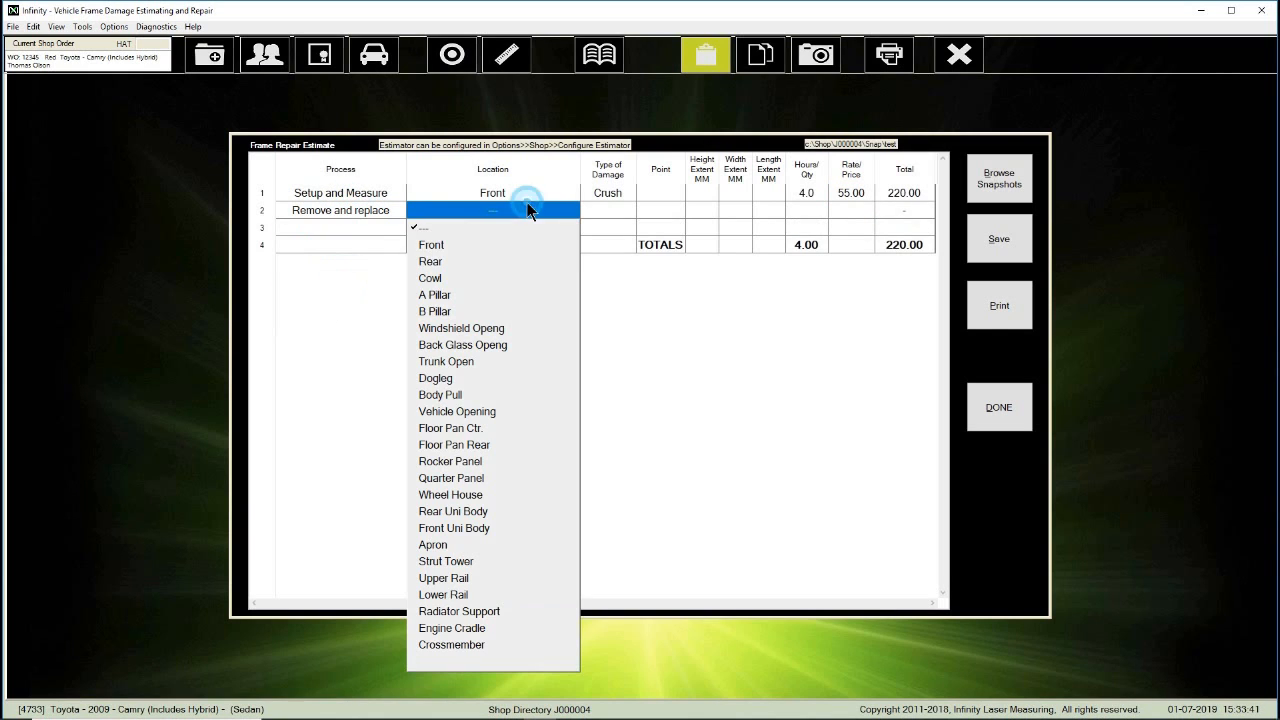
pyautogui.click(439, 296)
pyautogui.click(612, 208)
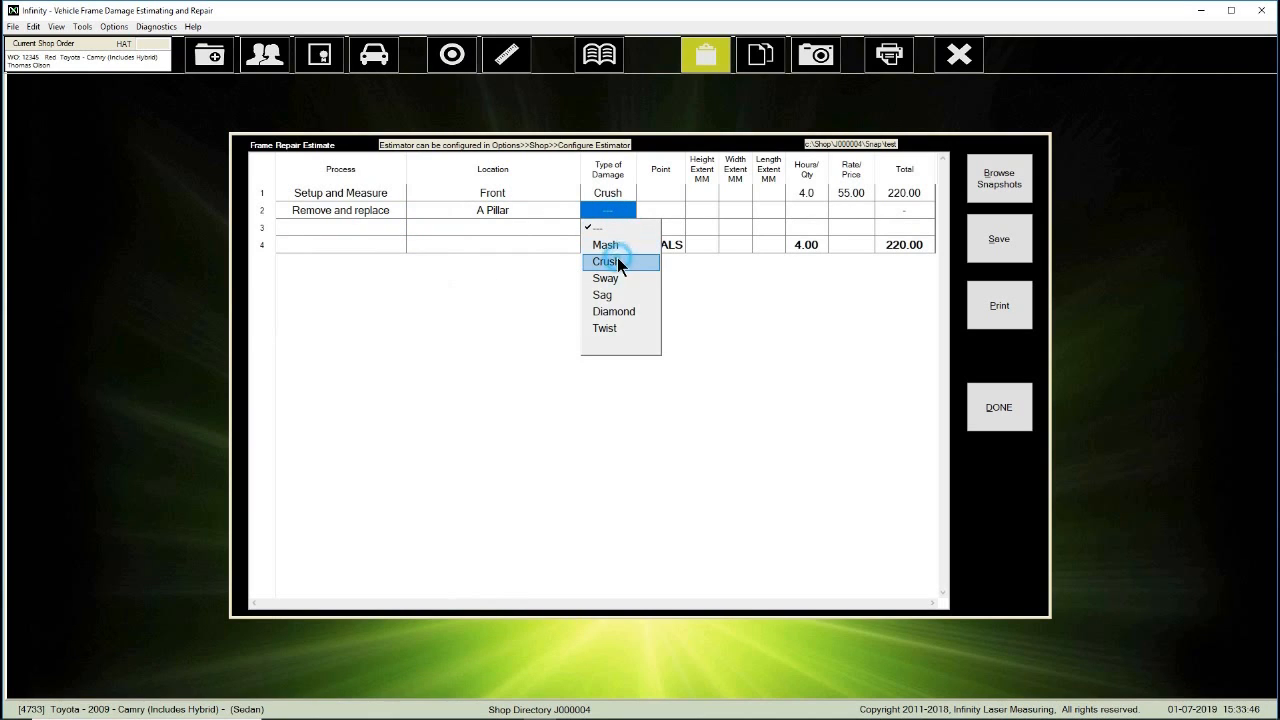
pyautogui.click(617, 262)
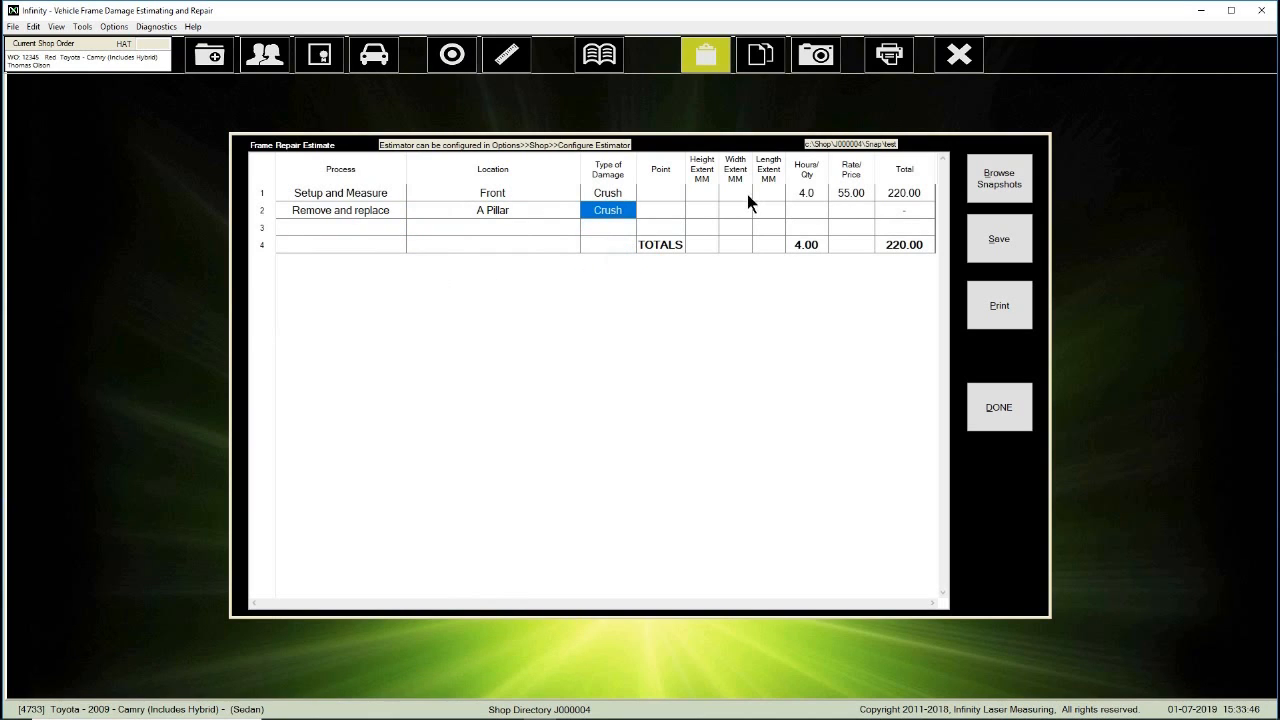
# Set the Remove and replace line to 2 hours at a rate of 30, and finish the estimate with its changes saved
pyautogui.click(818, 213)
pyautogui.click(815, 210)
pyautogui.click(849, 207)
pyautogui.click(852, 210)
pyautogui.write('3')
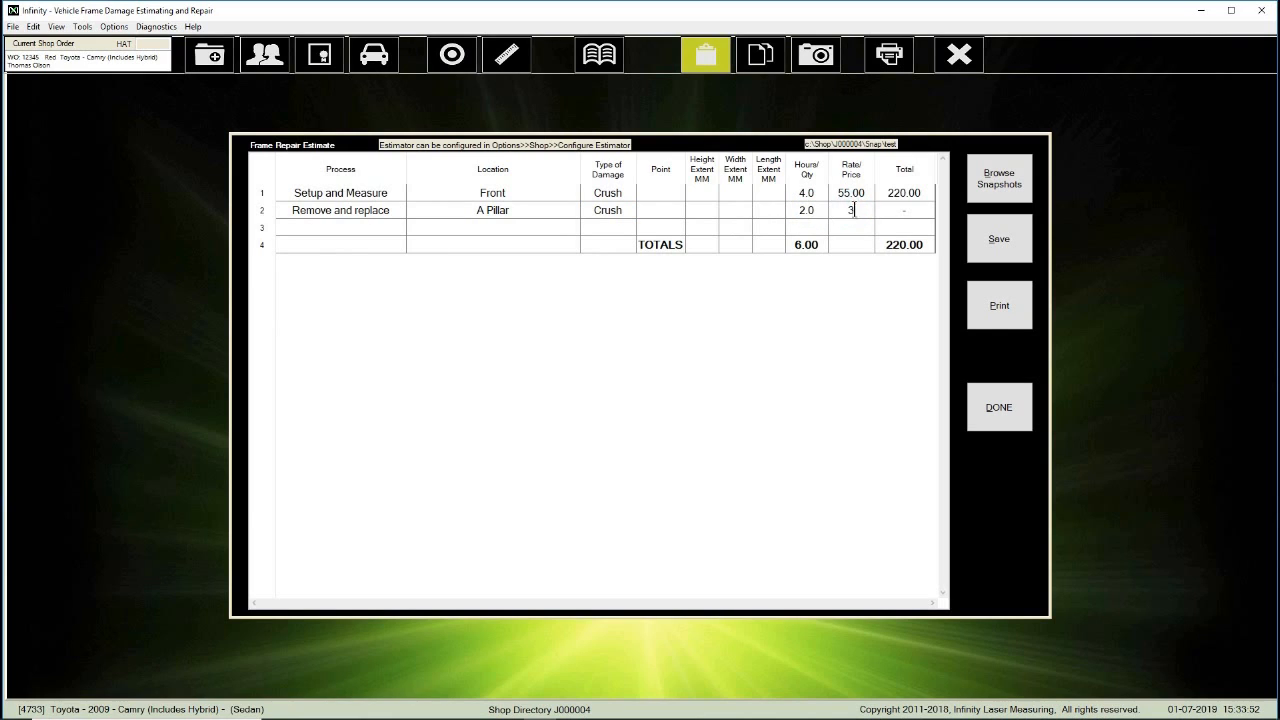
pyautogui.press('Return')
pyautogui.click(997, 411)
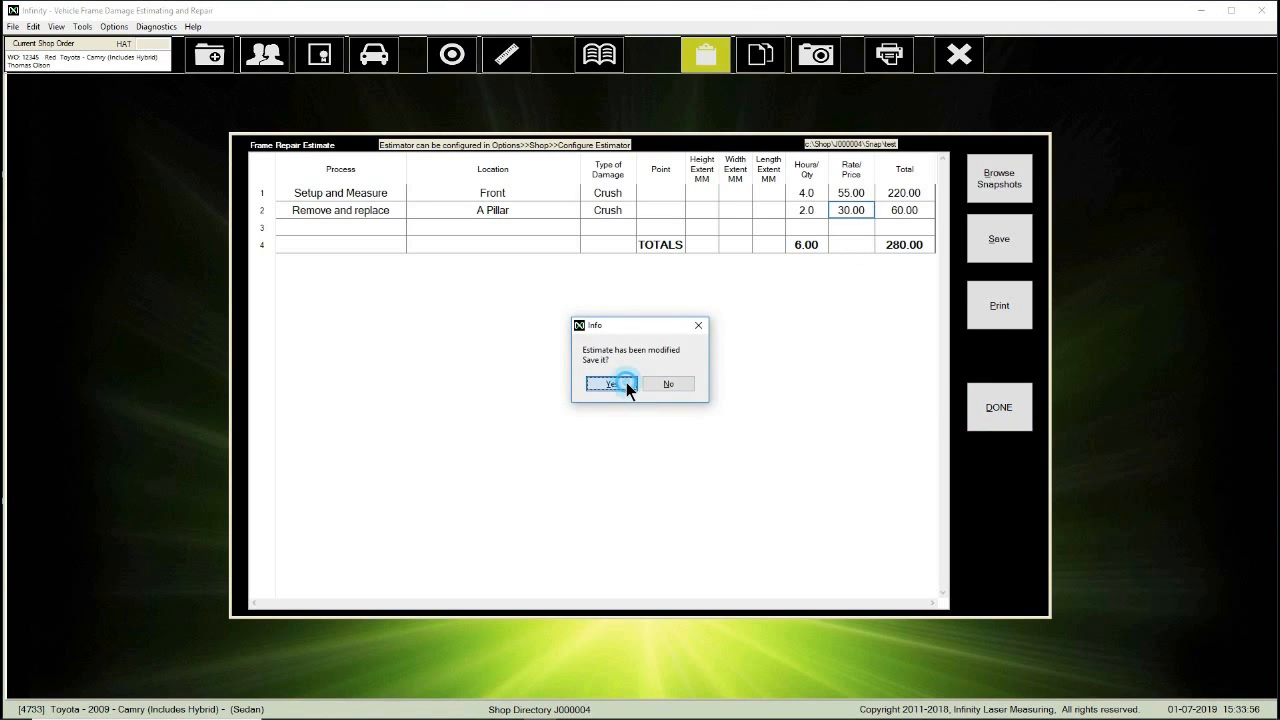
pyautogui.click(626, 383)
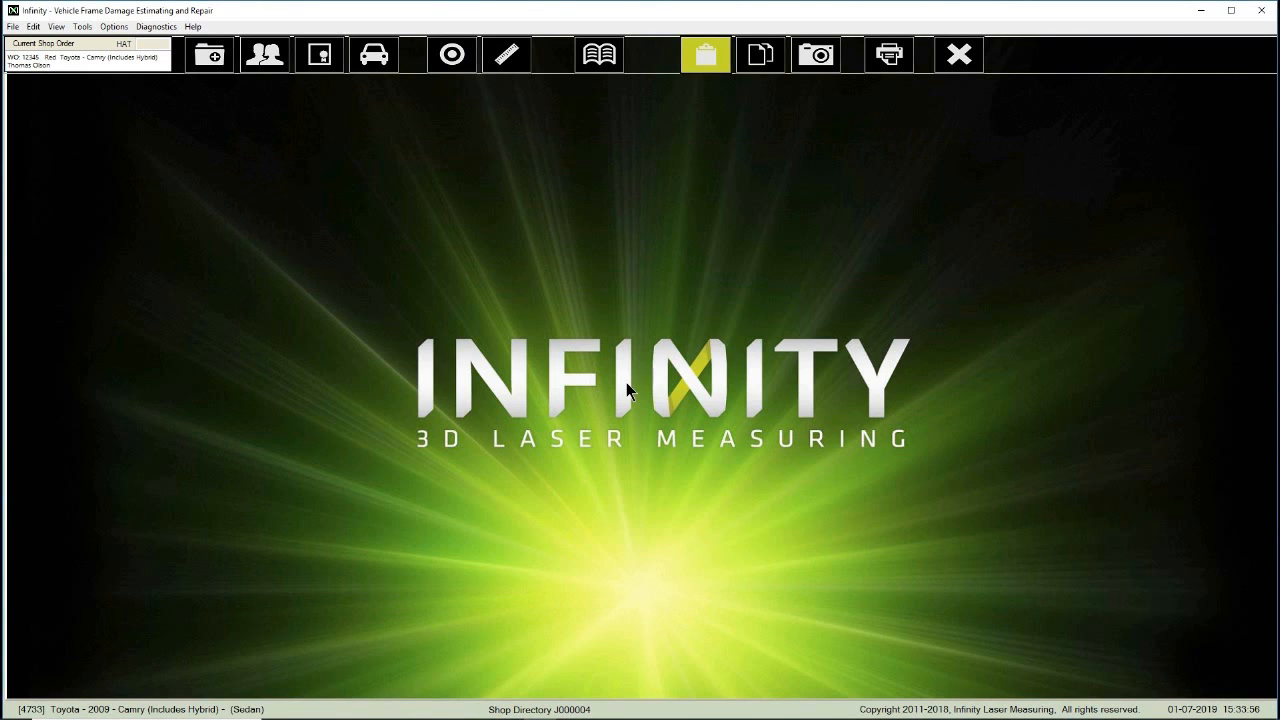
# Generate a new report for the current shop order and save it as "Example Report"
pyautogui.click(761, 53)
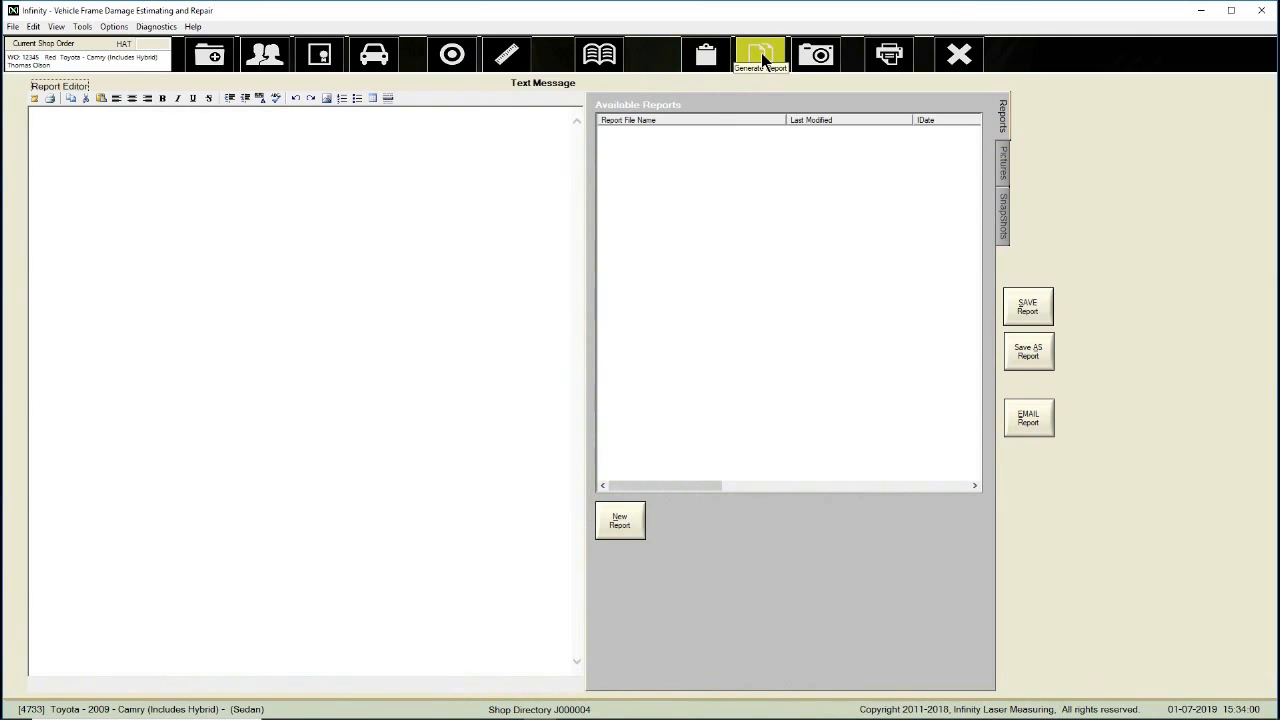
pyautogui.click(619, 520)
pyautogui.doubleClick(556, 335)
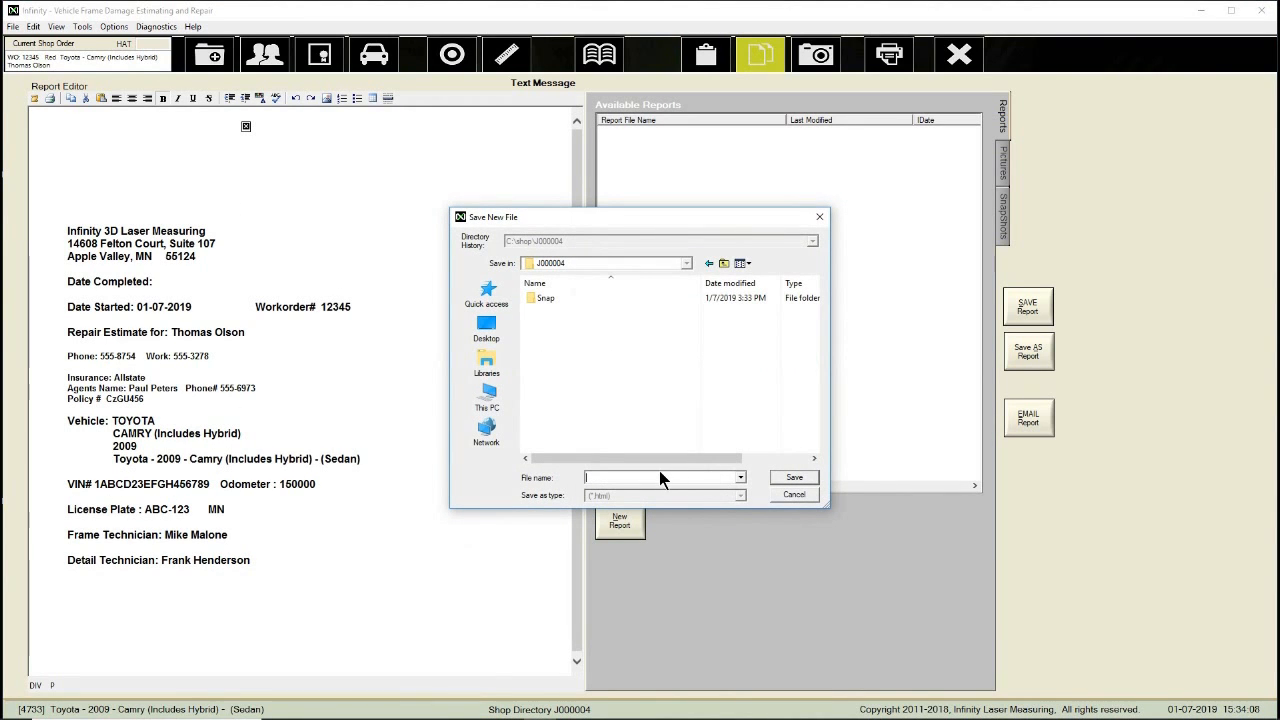
pyautogui.write('Example Report')
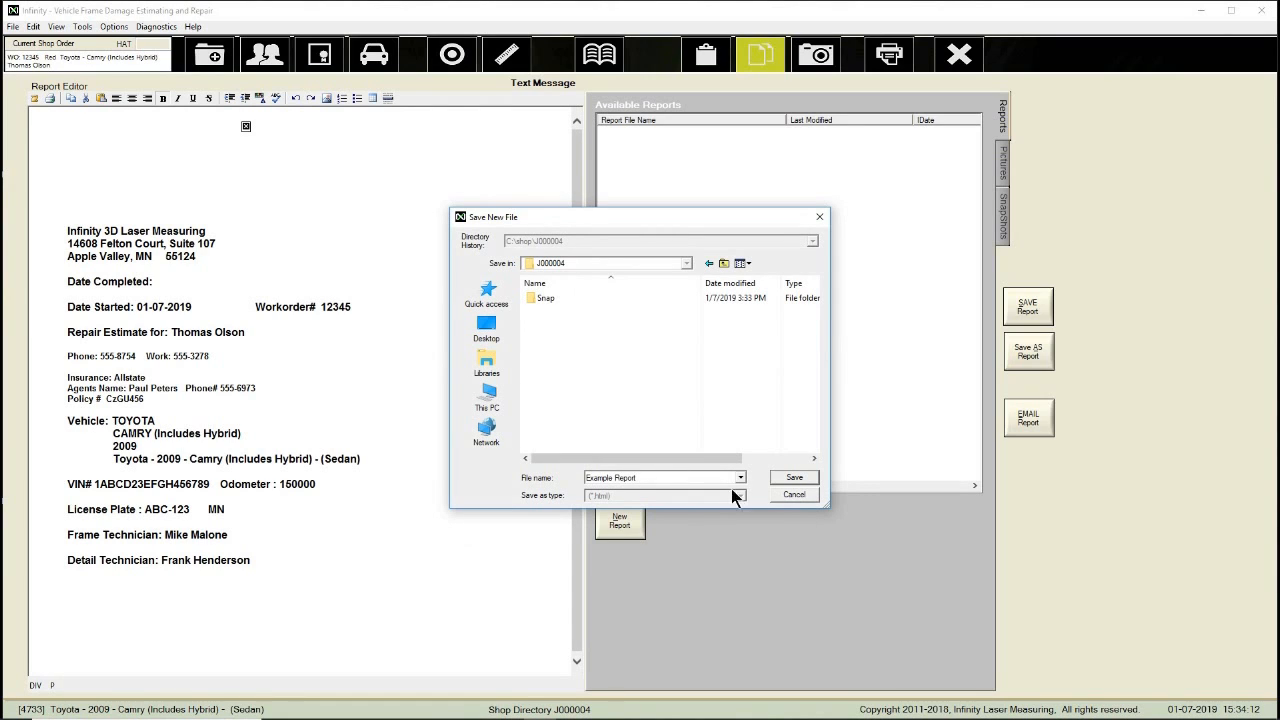
pyautogui.click(810, 478)
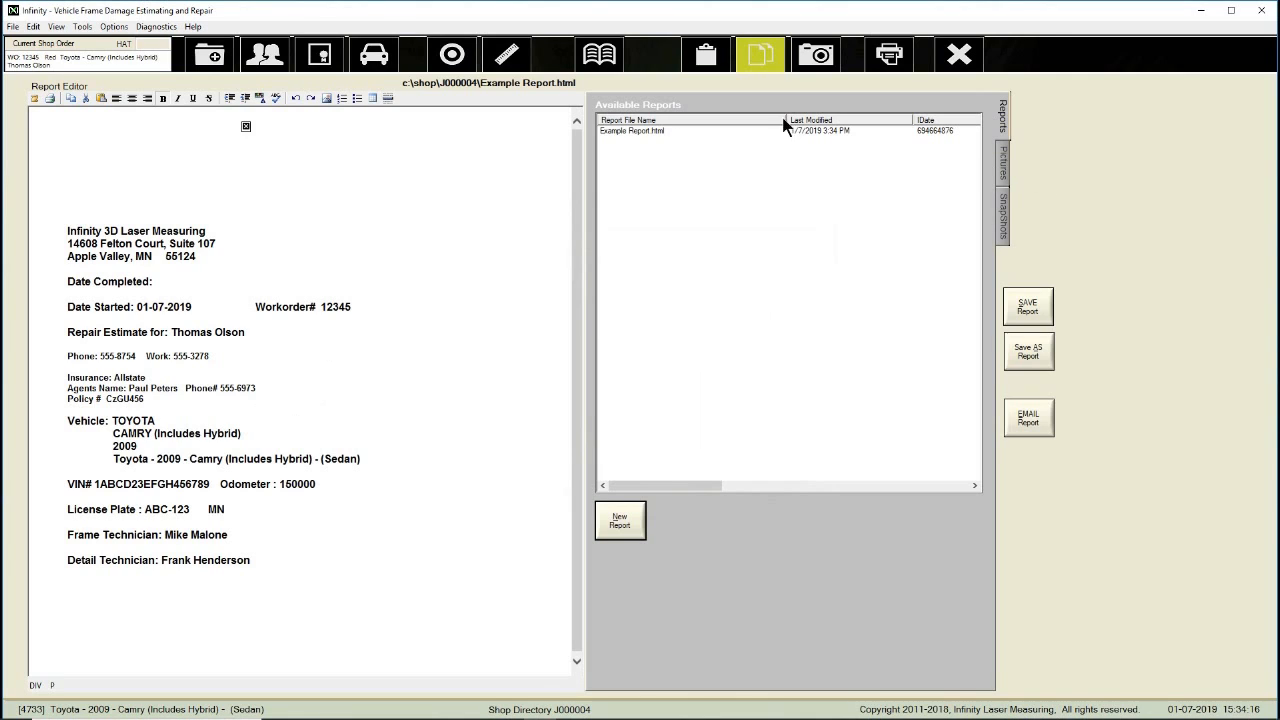
# Import Example.jpg from the desktop into the shop order's photos and preview it
pyautogui.click(12, 26)
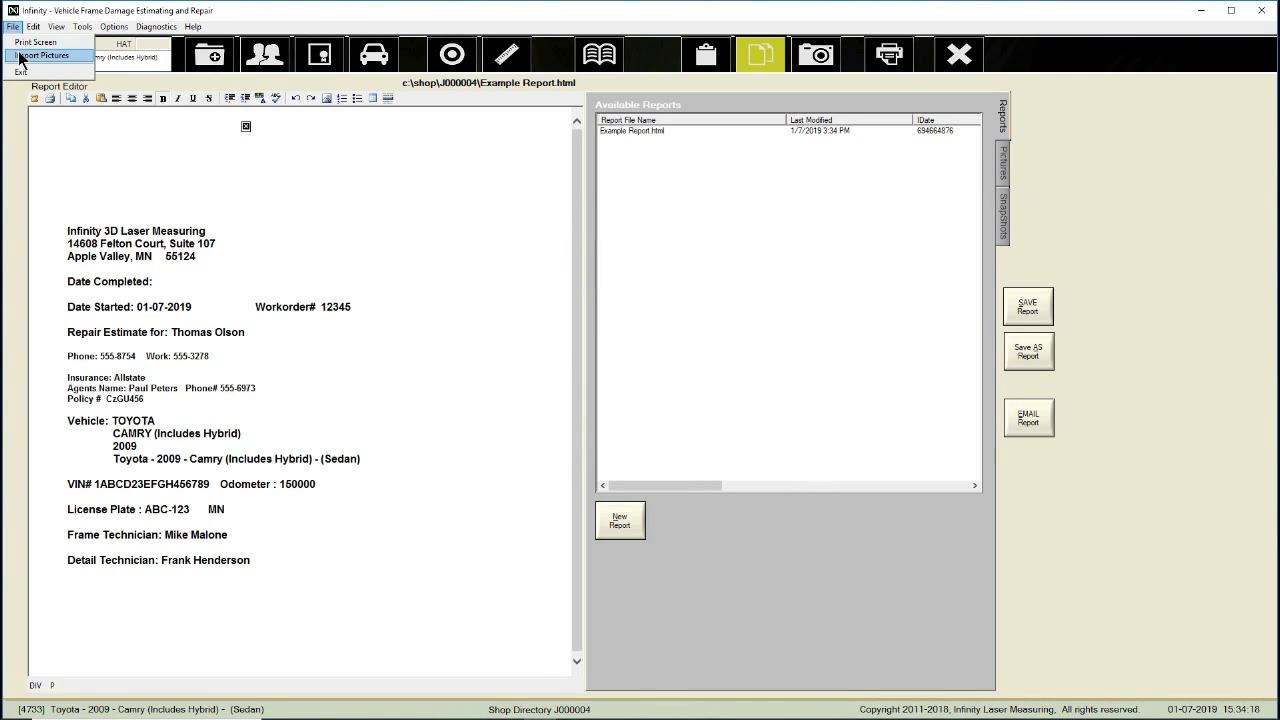
pyautogui.click(30, 56)
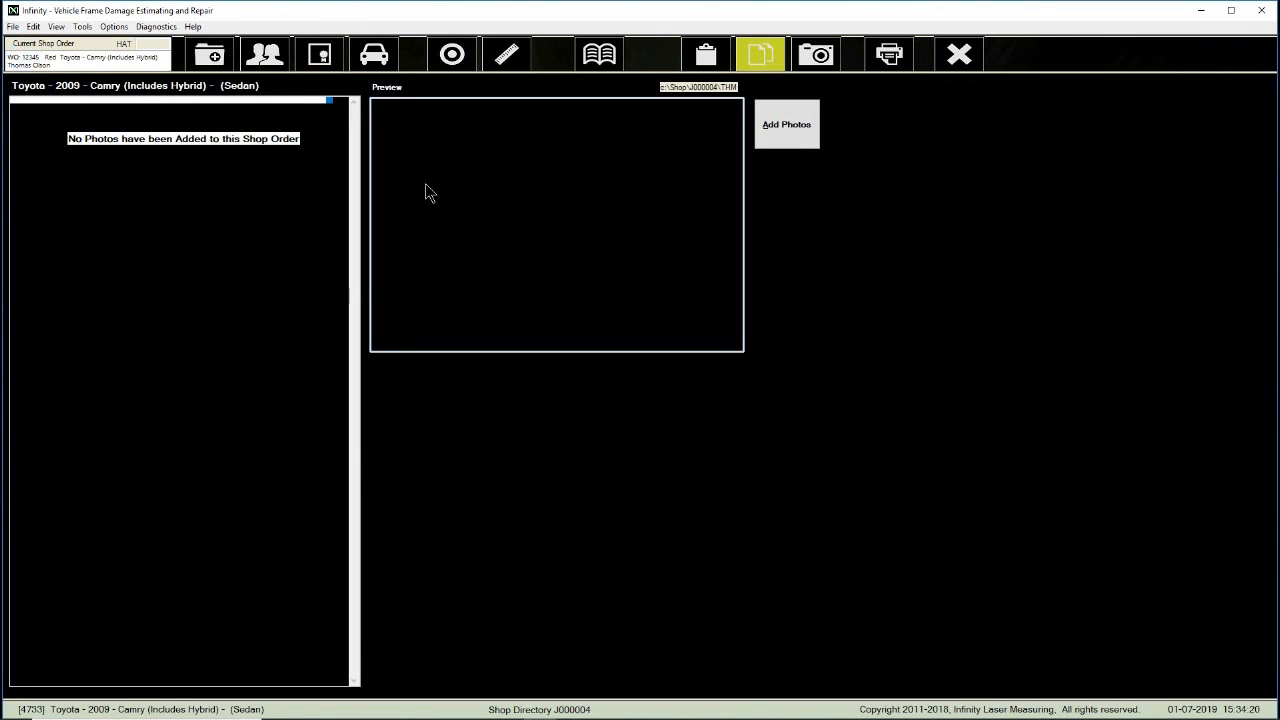
pyautogui.click(787, 142)
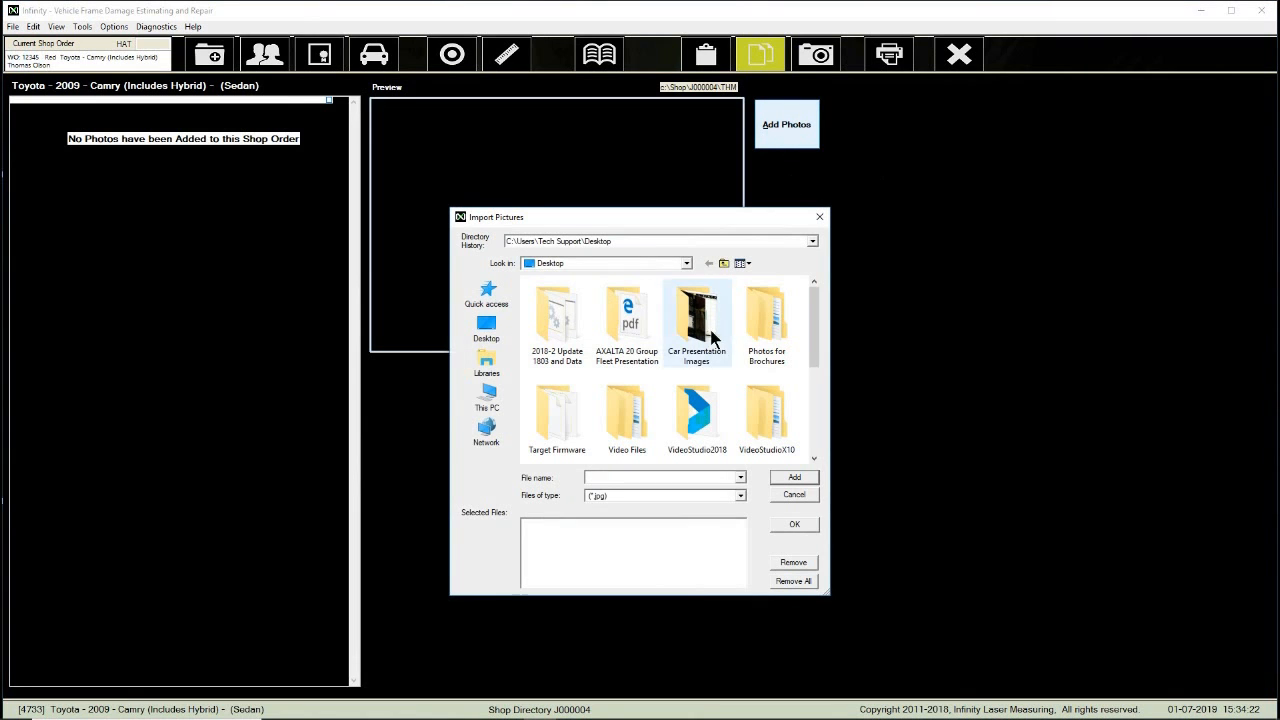
pyautogui.moveTo(812, 300); pyautogui.dragTo(816, 445)
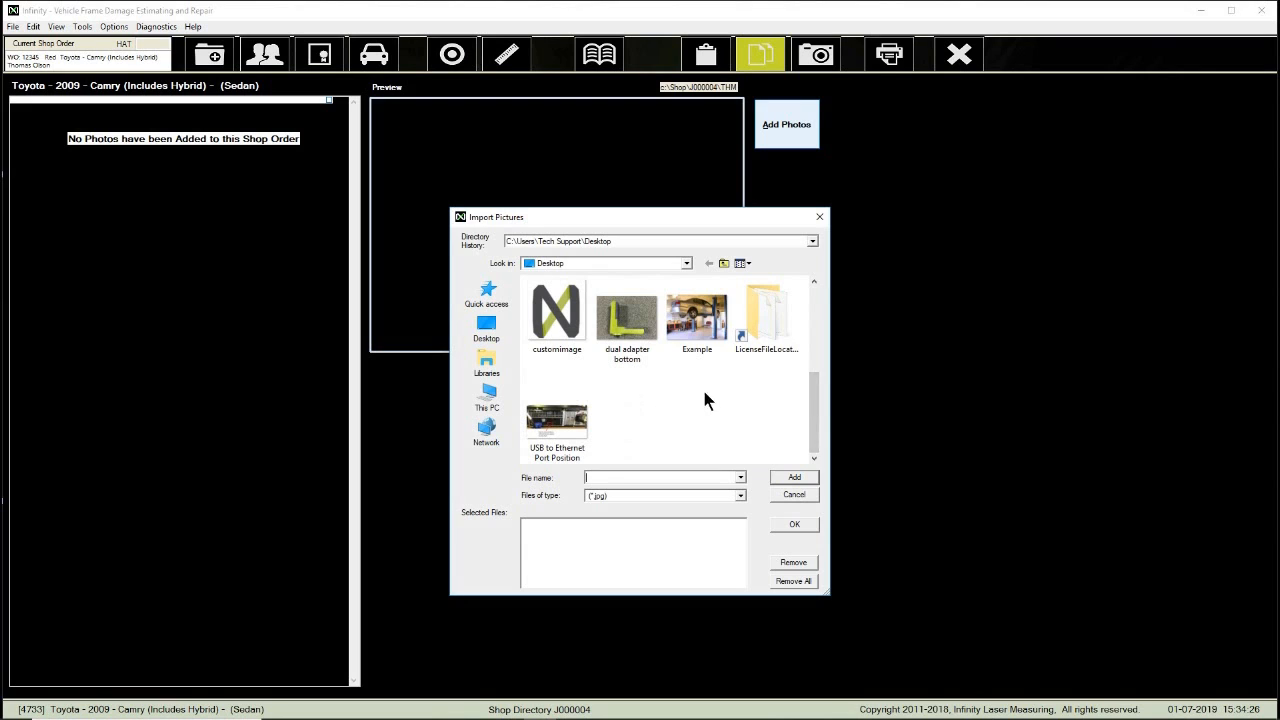
pyautogui.click(700, 328)
pyautogui.click(792, 524)
pyautogui.click(78, 143)
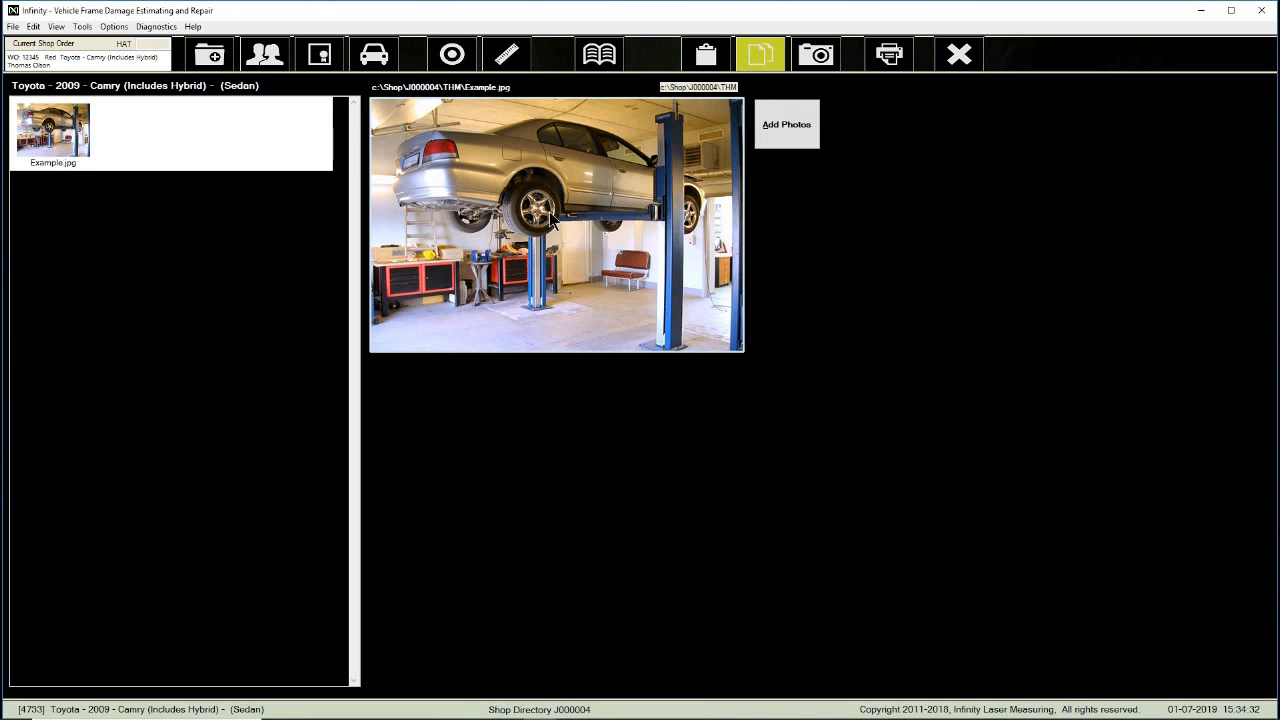
# Insert the Example.jpg picture below the detail technician line of the report and shrink it to about half the page width
pyautogui.click(759, 60)
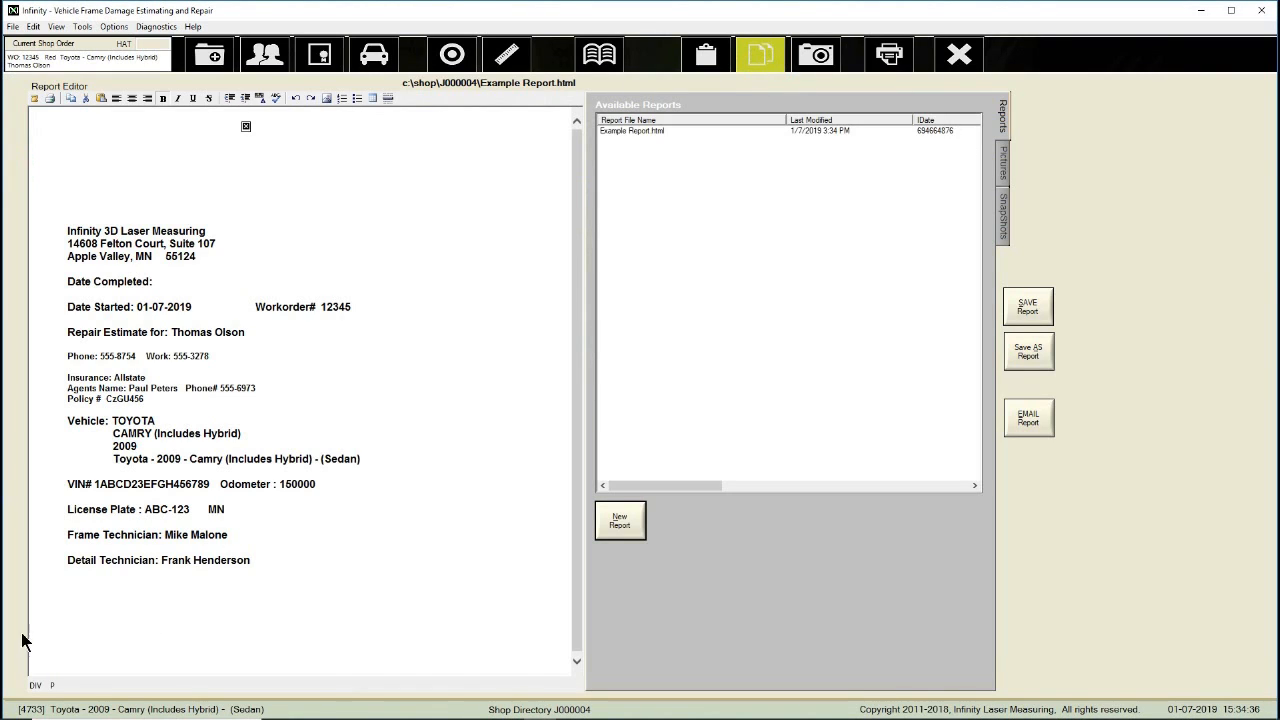
pyautogui.click(1008, 182)
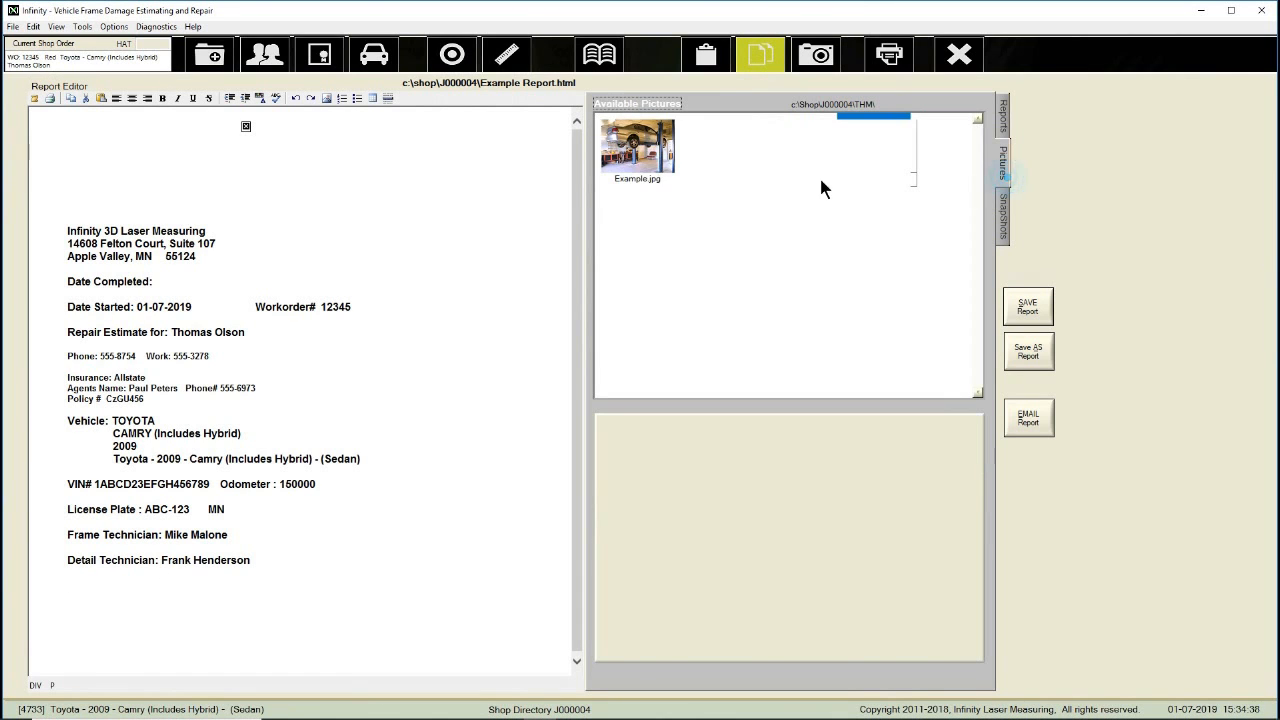
pyautogui.click(658, 166)
pyautogui.doubleClick(698, 552)
pyautogui.moveTo(575, 385); pyautogui.dragTo(575, 558)
pyautogui.moveTo(557, 630); pyautogui.dragTo(368, 589)
pyautogui.moveTo(369, 502); pyautogui.dragTo(371, 496)
# Insert the plan view measuring snapshot below the car picture and shrink it to match the picture's width
pyautogui.click(1006, 222)
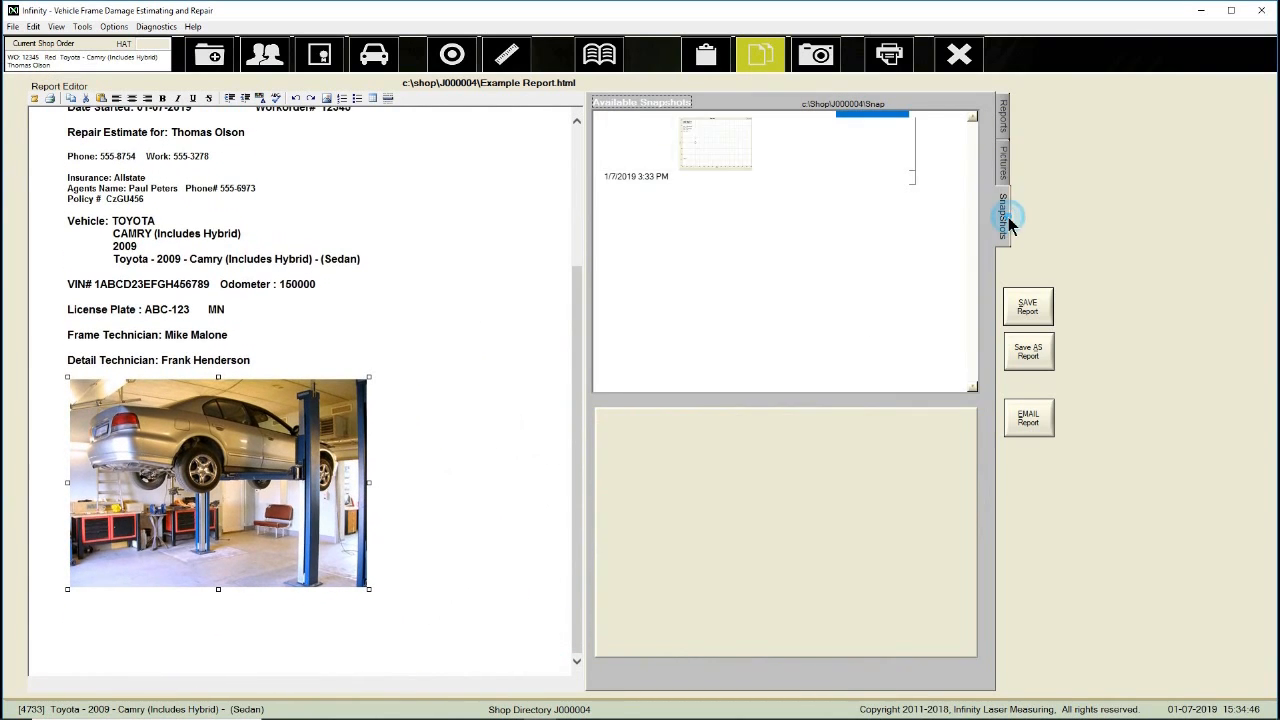
pyautogui.click(90, 612)
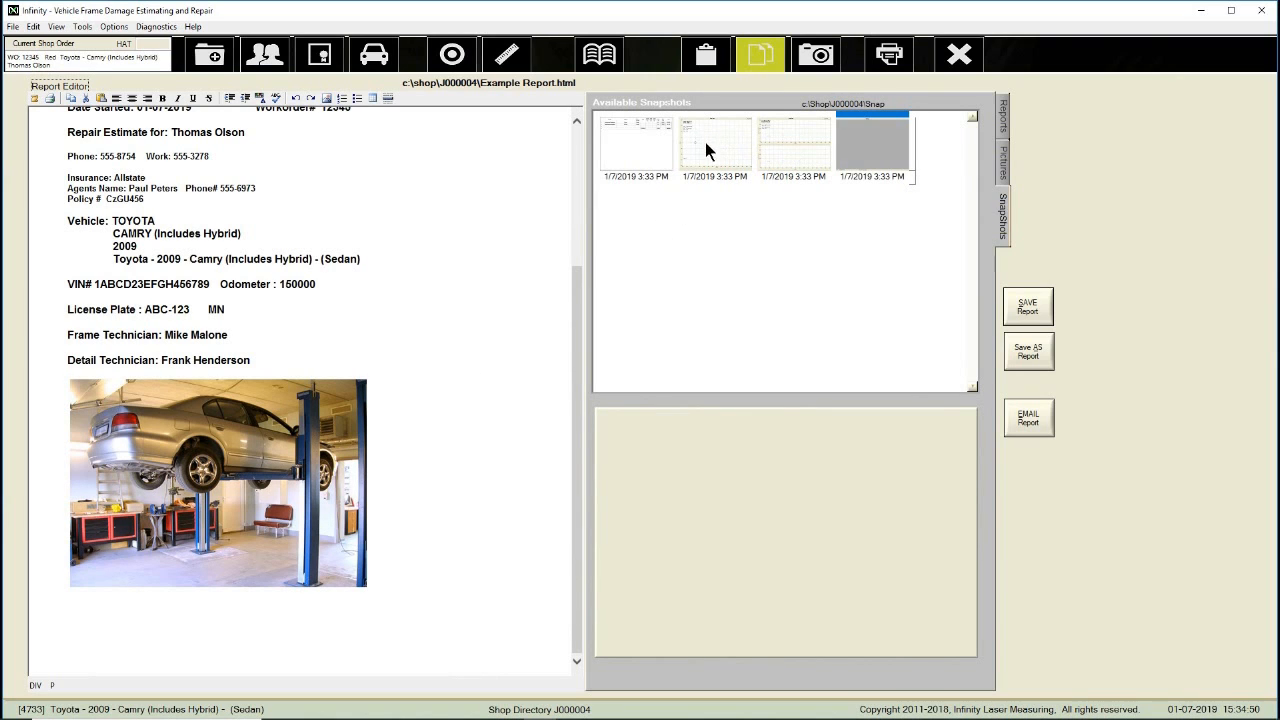
pyautogui.doubleClick(705, 150)
pyautogui.moveTo(576, 382); pyautogui.dragTo(370, 488)
# Insert the estimate table snapshot below the plan view and shrink it to match the width of the images above
pyautogui.click(89, 634)
pyautogui.click(645, 165)
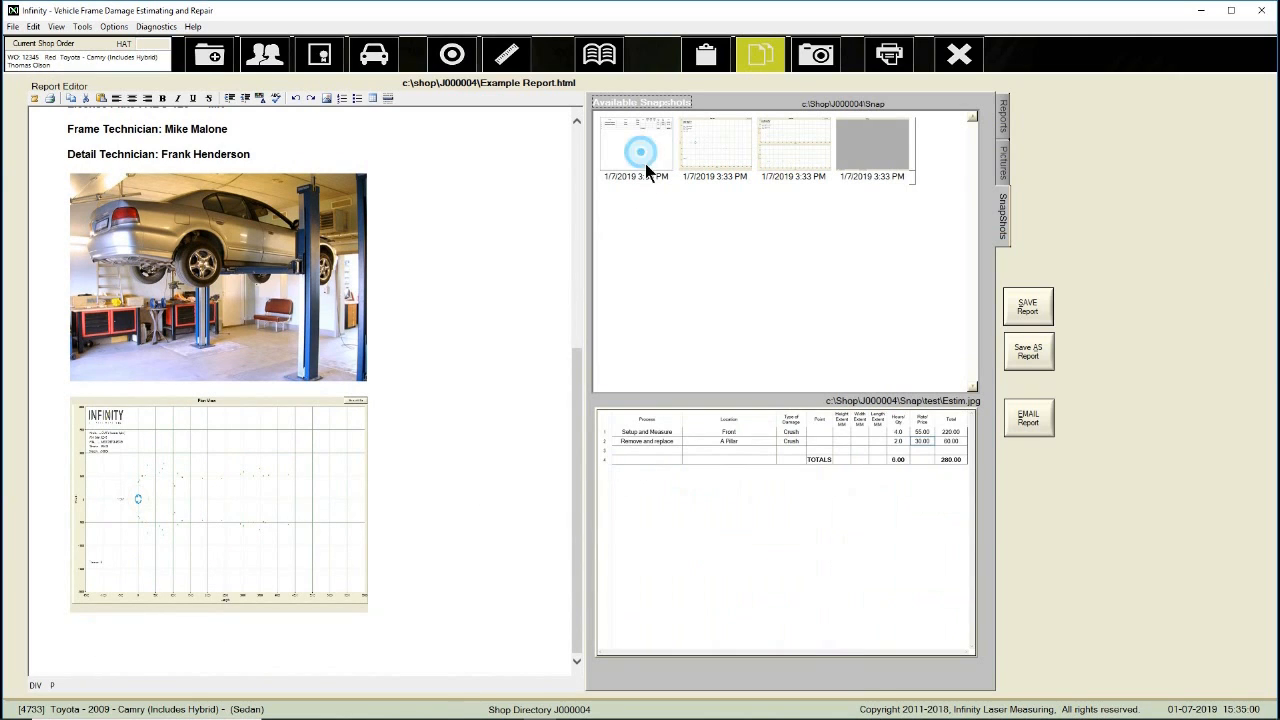
pyautogui.doubleClick(769, 546)
pyautogui.moveTo(580, 372); pyautogui.dragTo(578, 503)
pyautogui.moveTo(555, 640); pyautogui.dragTo(369, 510)
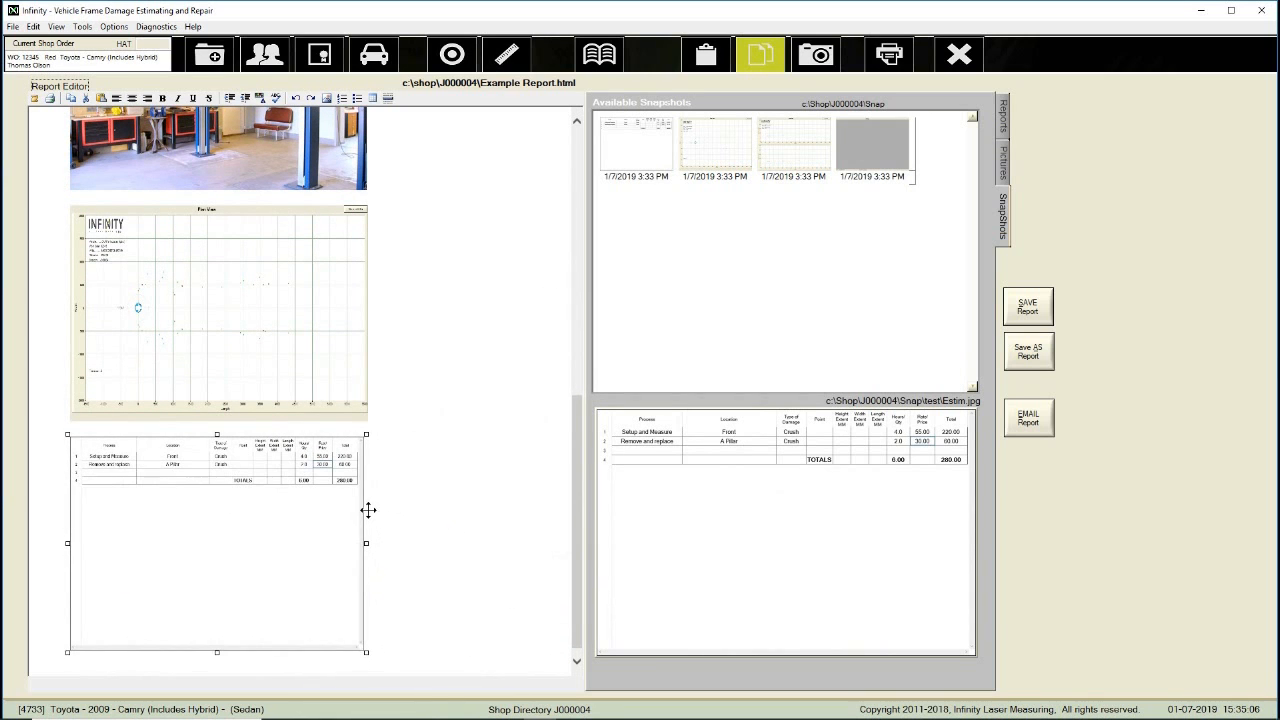
pyautogui.moveTo(580, 434); pyautogui.dragTo(587, 128)
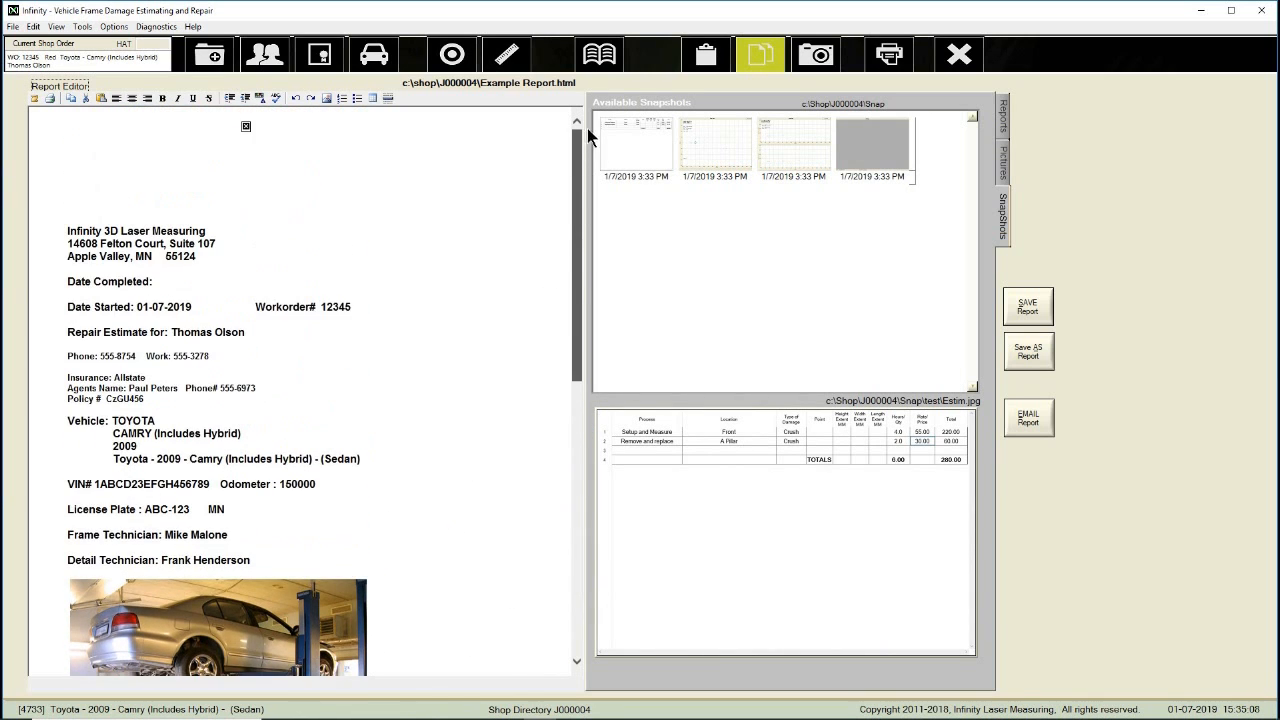
pyautogui.doubleClick(307, 162)
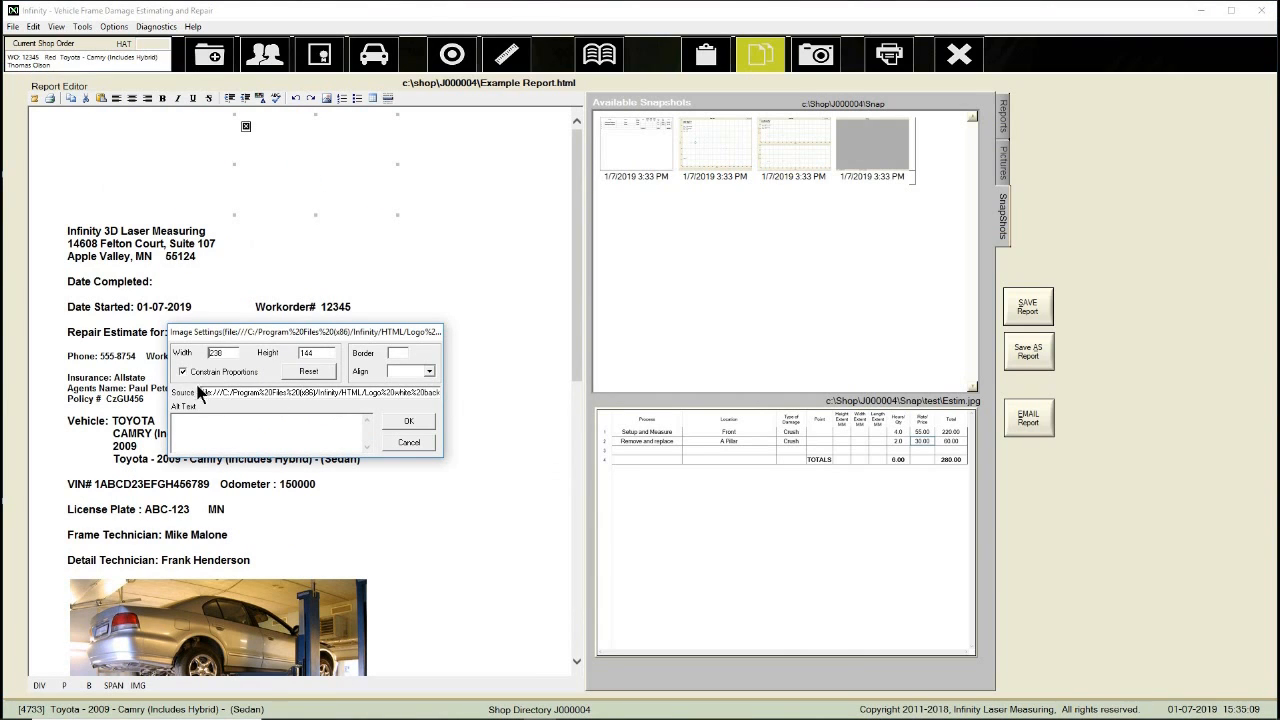
pyautogui.click(409, 442)
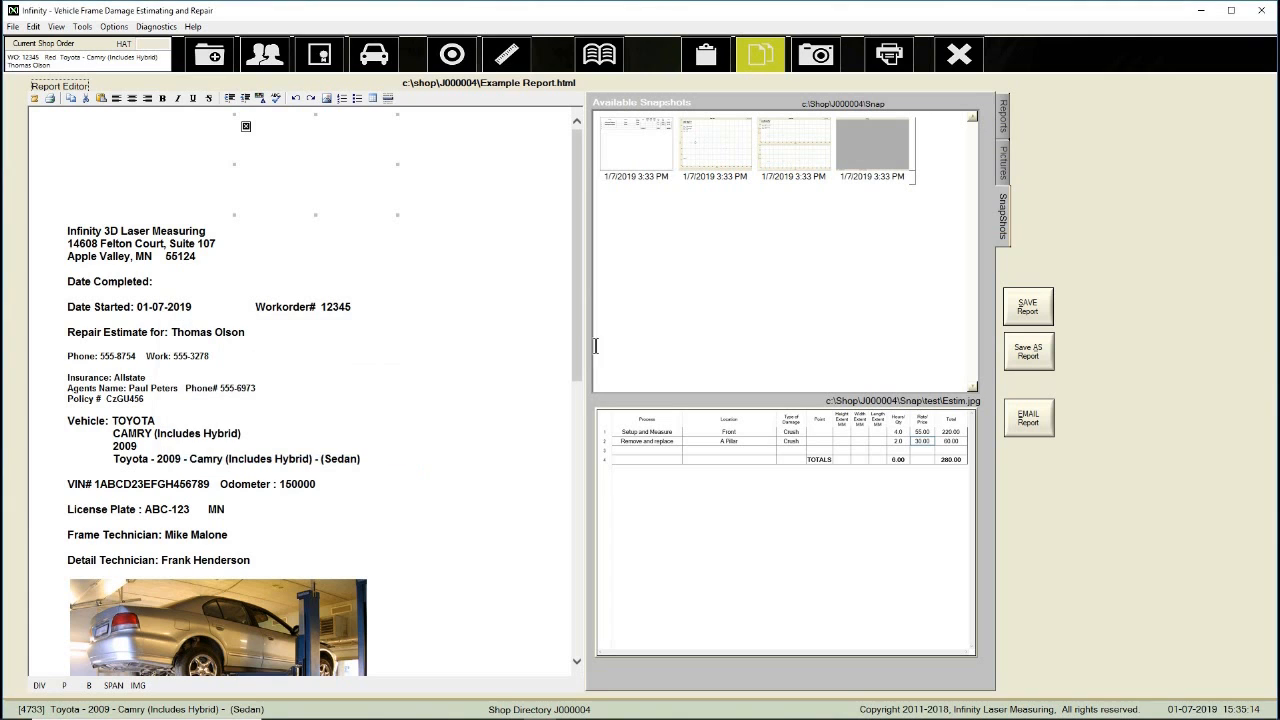
# Switch to the desktop and copy the folder path of the customimage file from its properties
pyautogui.click(1196, 11)
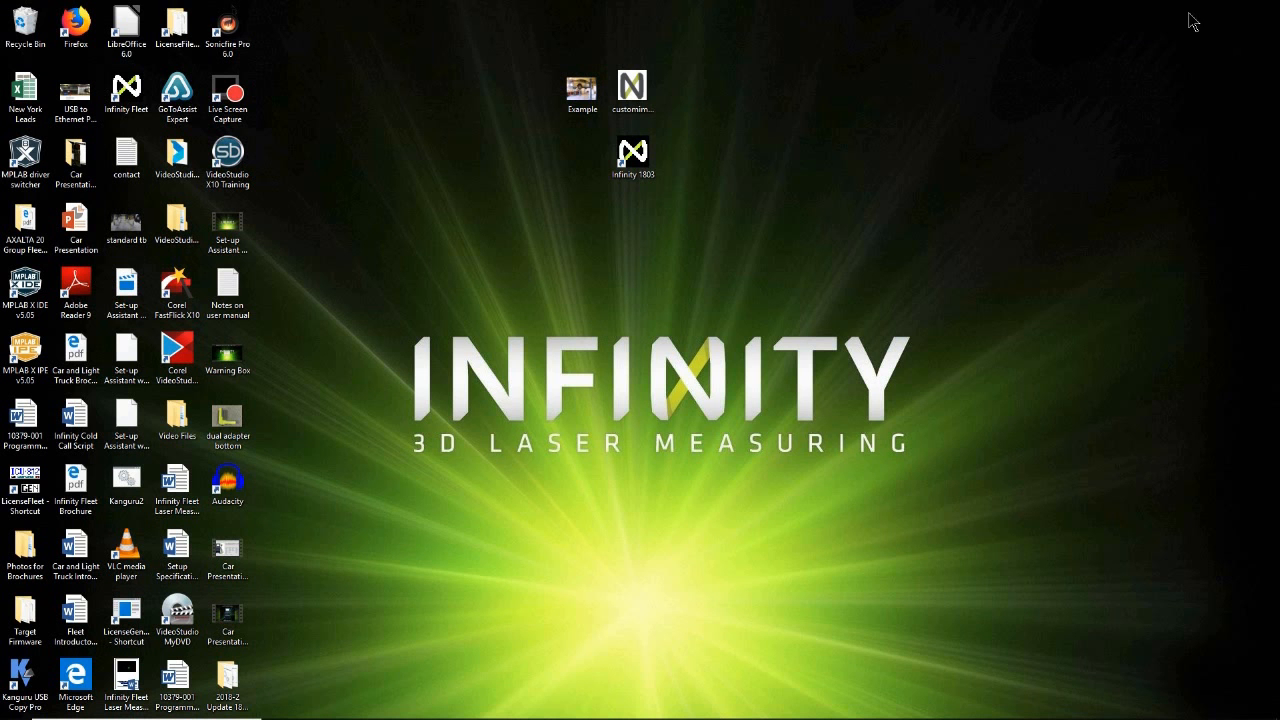
pyautogui.rightClick(639, 89)
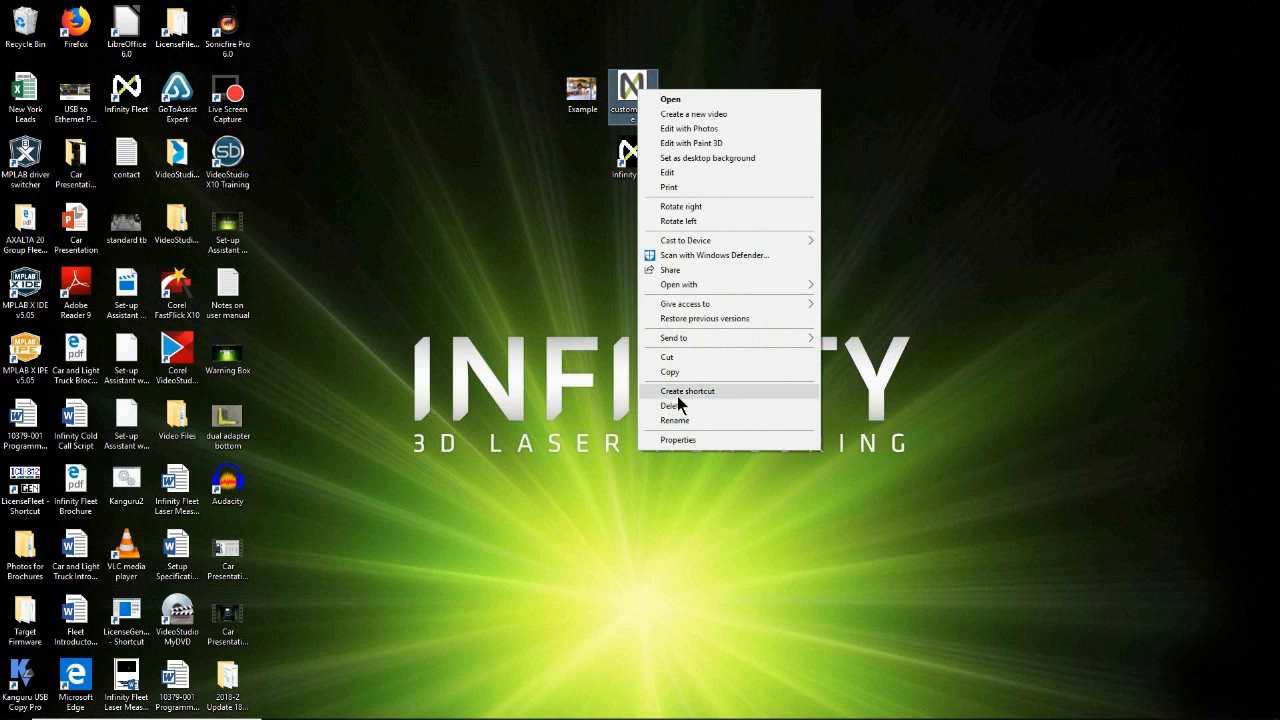
pyautogui.click(680, 439)
pyautogui.moveTo(807, 219); pyautogui.dragTo(703, 219)
pyautogui.rightClick(708, 220)
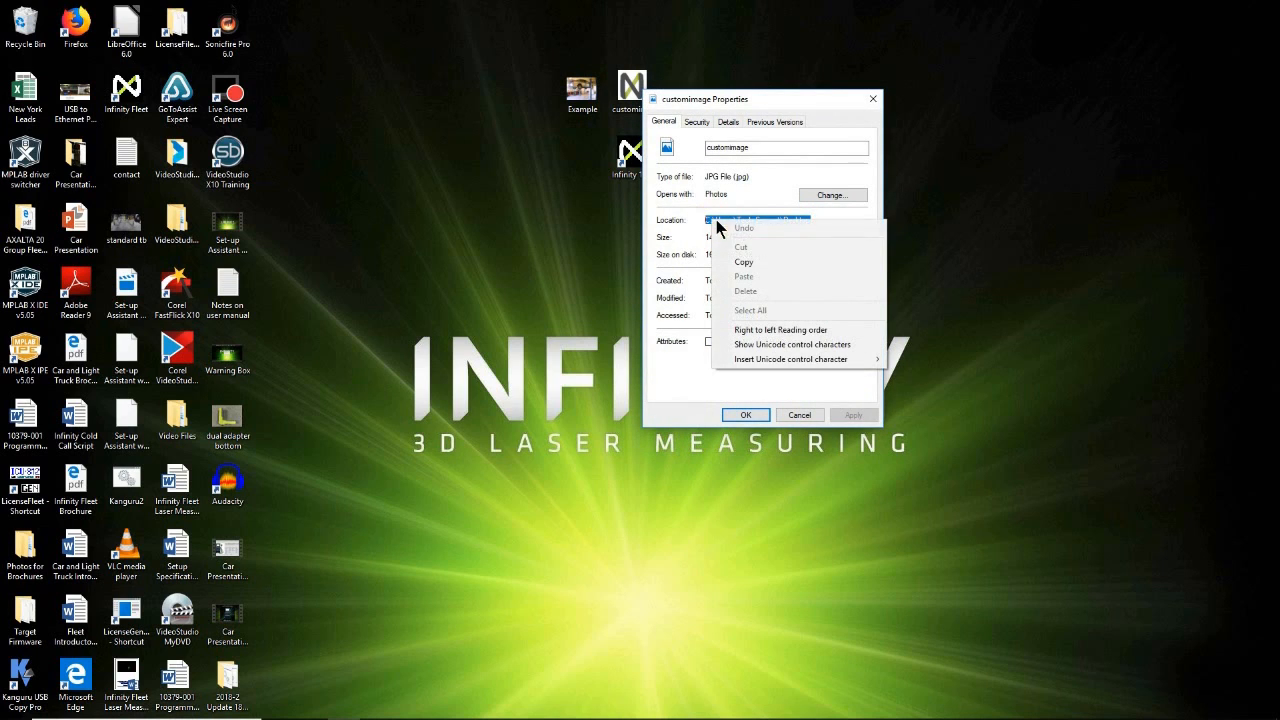
pyautogui.click(741, 261)
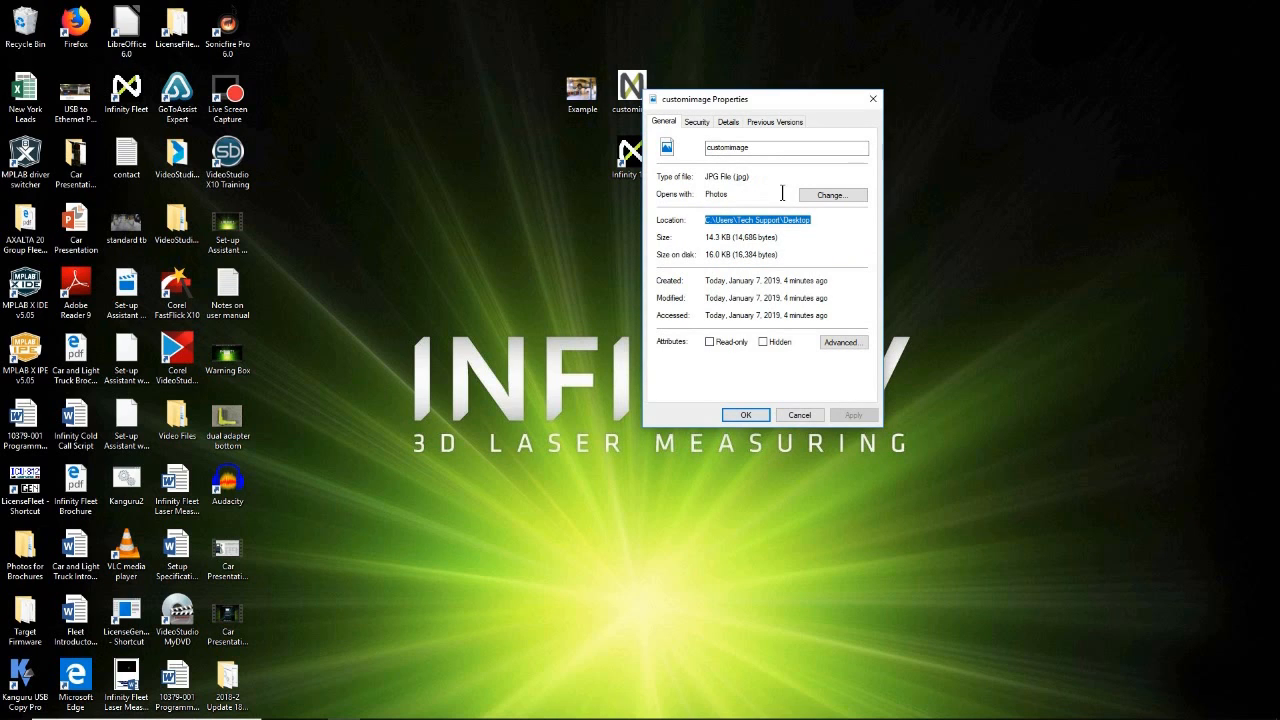
pyautogui.click(757, 413)
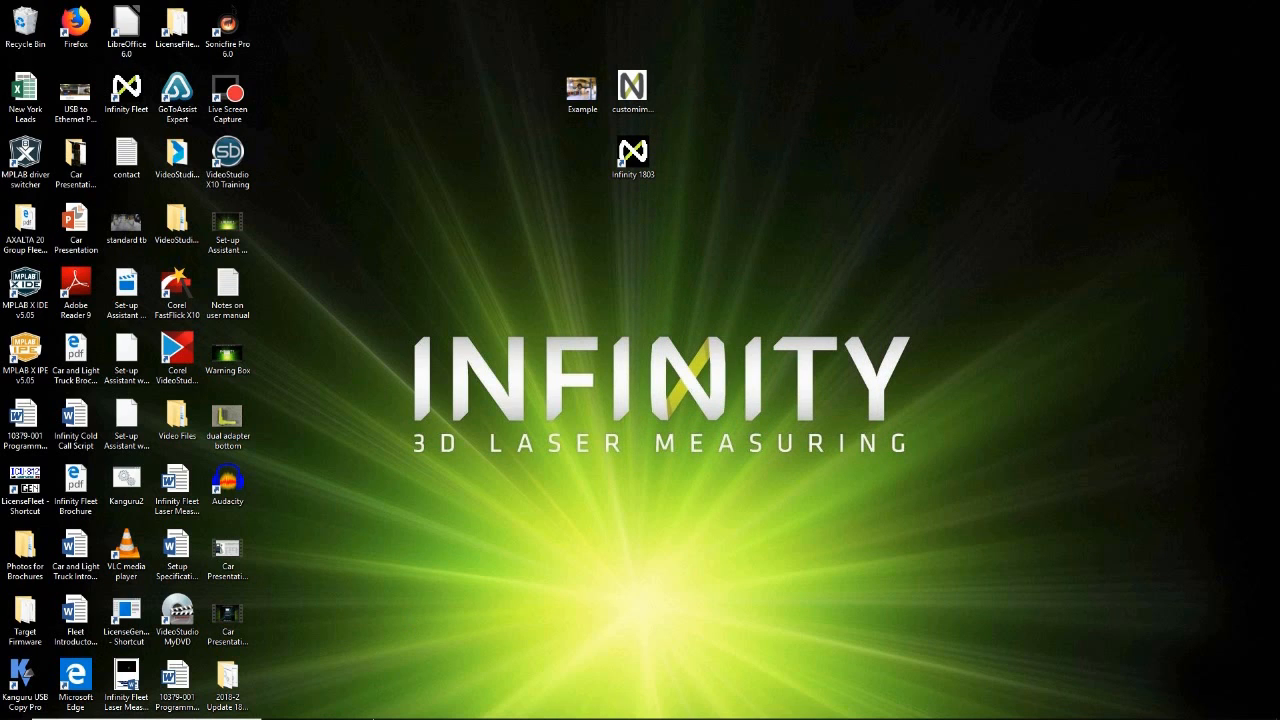
# Back in Infinity, set the source of the report's missing logo image to the copied desktop path followed by \customimage.jpg
pyautogui.click(541, 705)
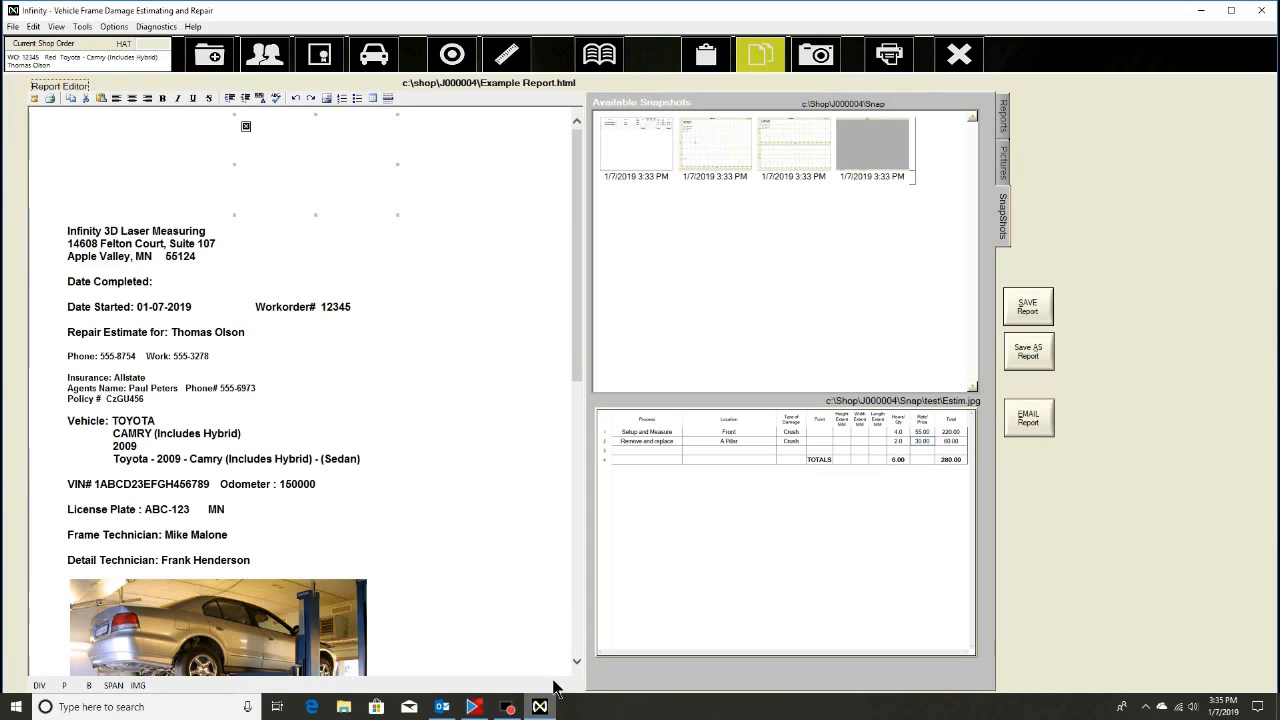
pyautogui.doubleClick(277, 151)
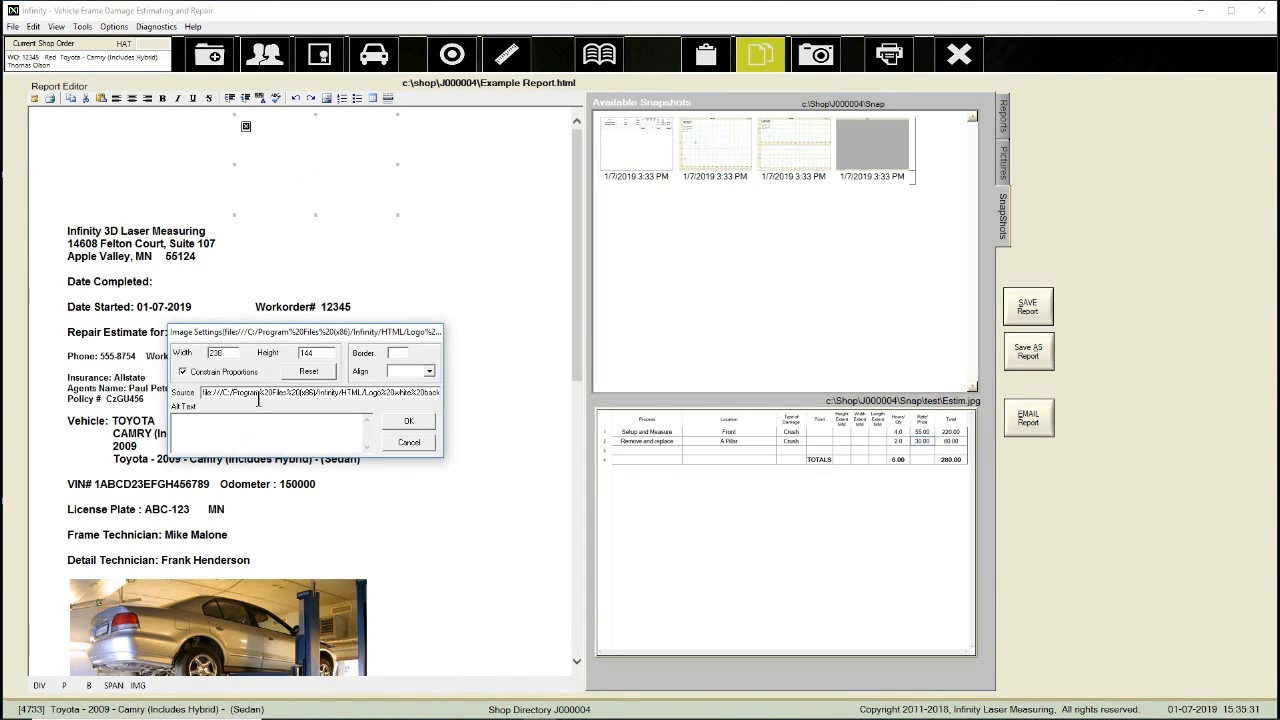
pyautogui.moveTo(203, 394); pyautogui.dragTo(497, 388)
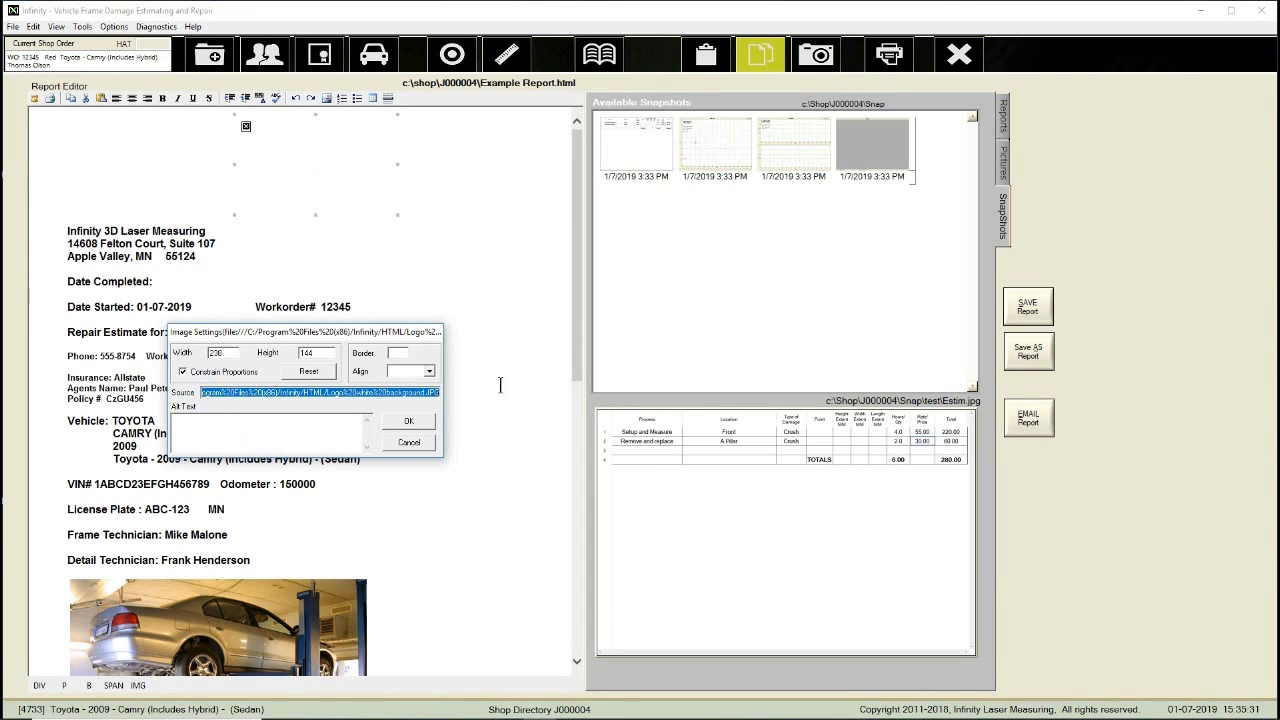
pyautogui.rightClick(341, 397)
pyautogui.click(365, 447)
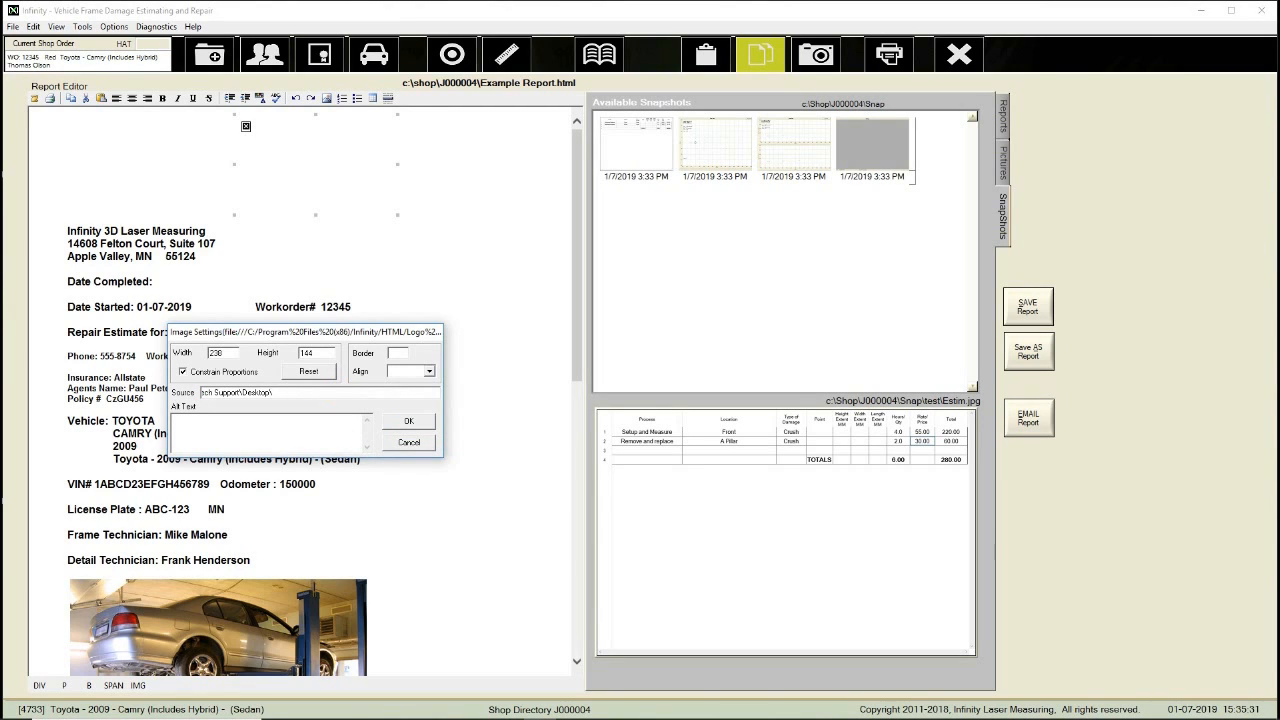
pyautogui.write('\\customimage.jpg')
pyautogui.click(409, 421)
# Stretch the report's logo slightly taller, leave it center-aligned after trying left and right alignment, and save the report
pyautogui.moveTo(315, 213); pyautogui.dragTo(315, 242)
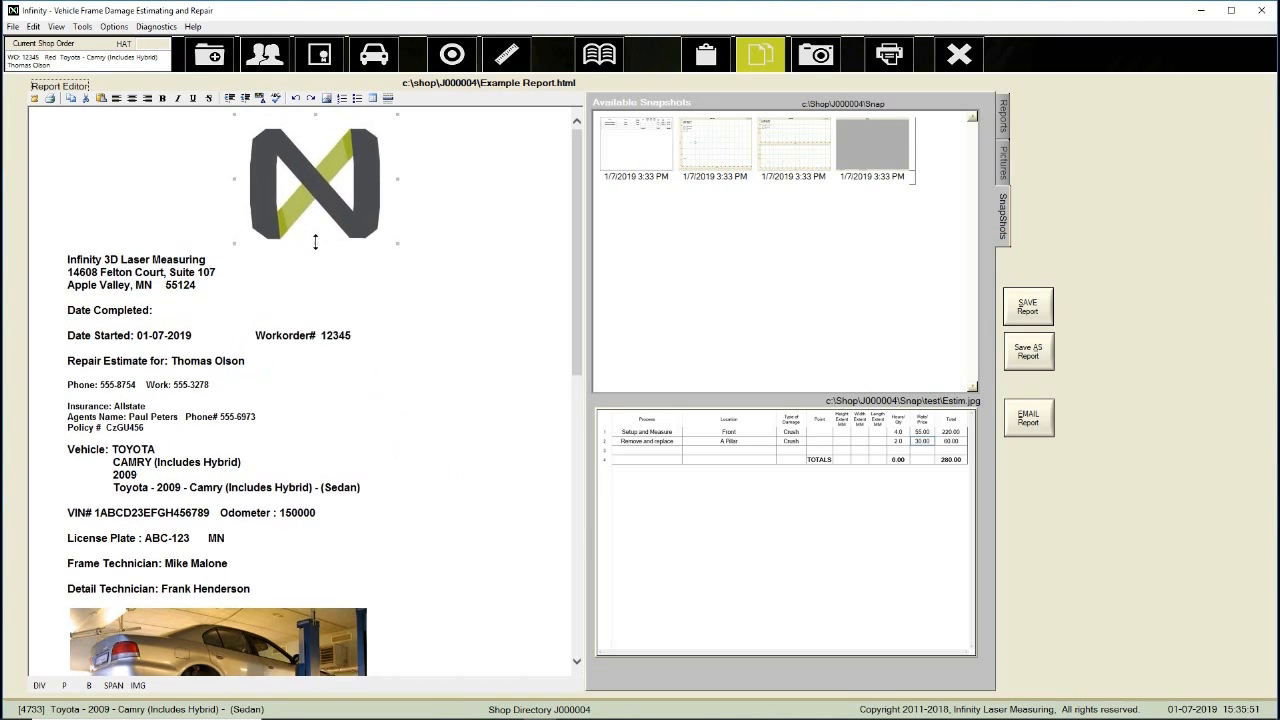
pyautogui.click(115, 98)
pyautogui.click(146, 98)
pyautogui.click(147, 98)
pyautogui.click(131, 98)
pyautogui.click(1038, 311)
# Bring up the print options for the report without printing, and exit the program
pyautogui.click(49, 98)
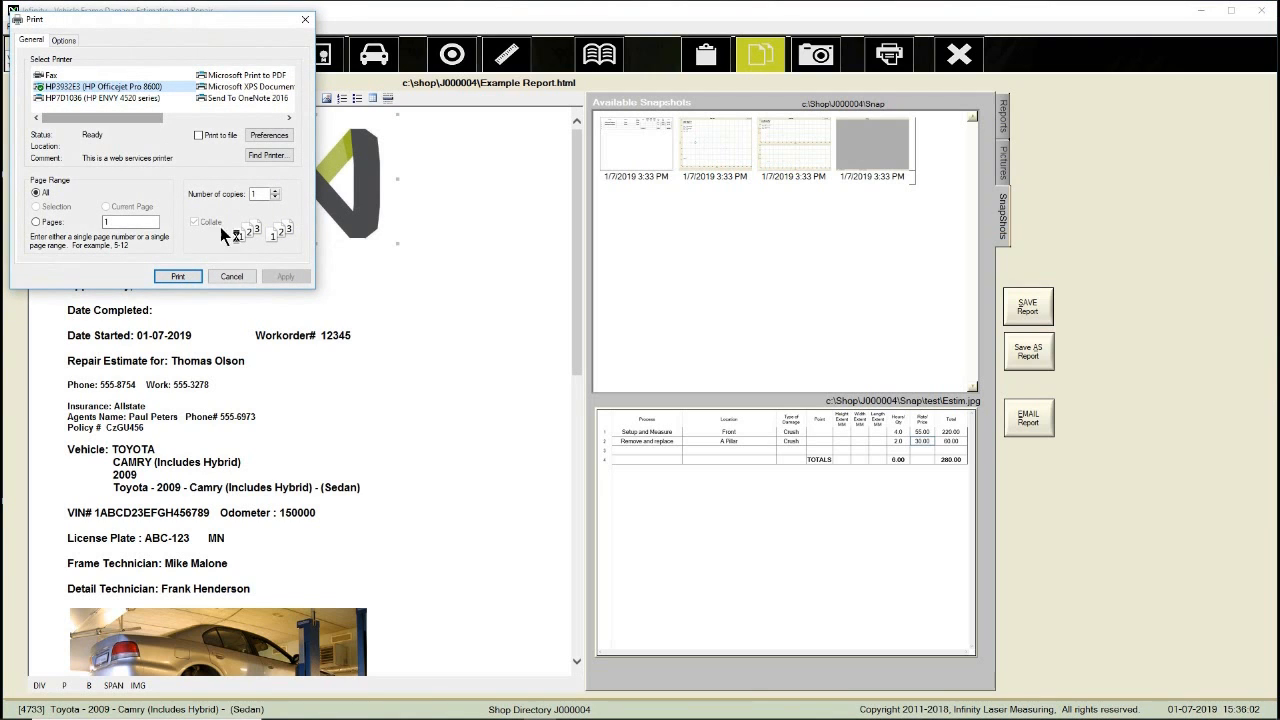
pyautogui.click(240, 278)
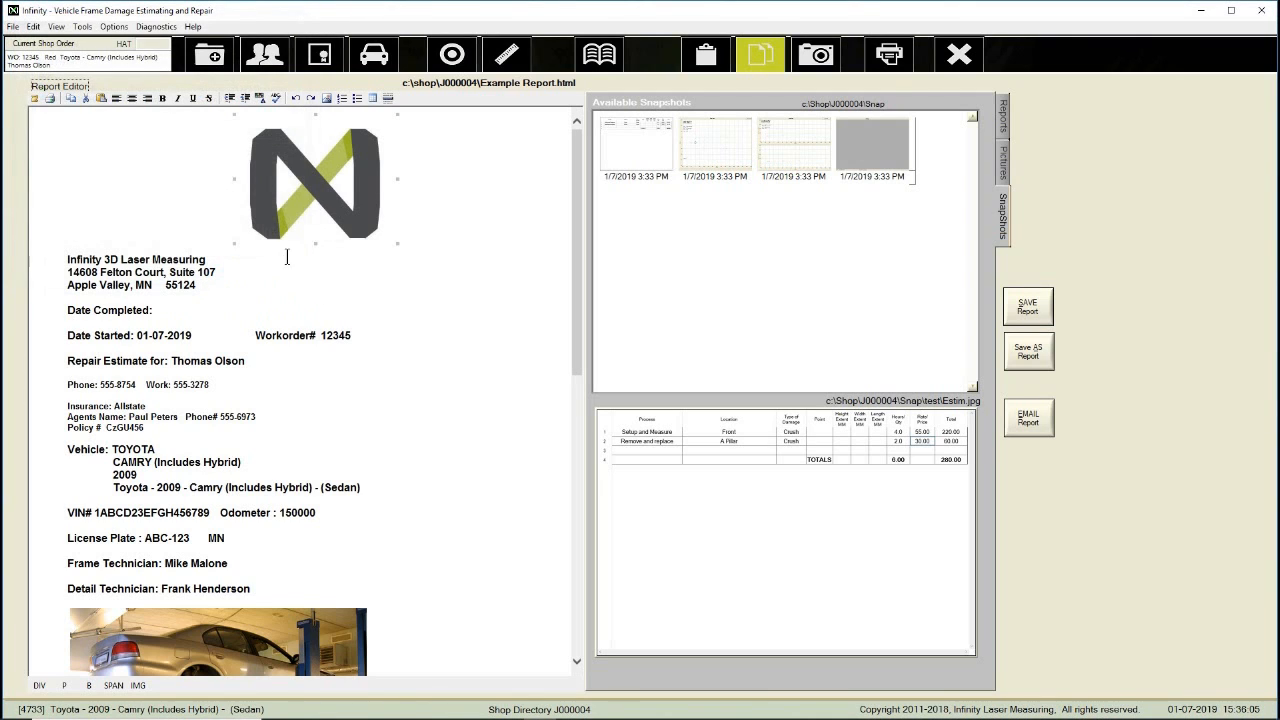
pyautogui.click(966, 58)
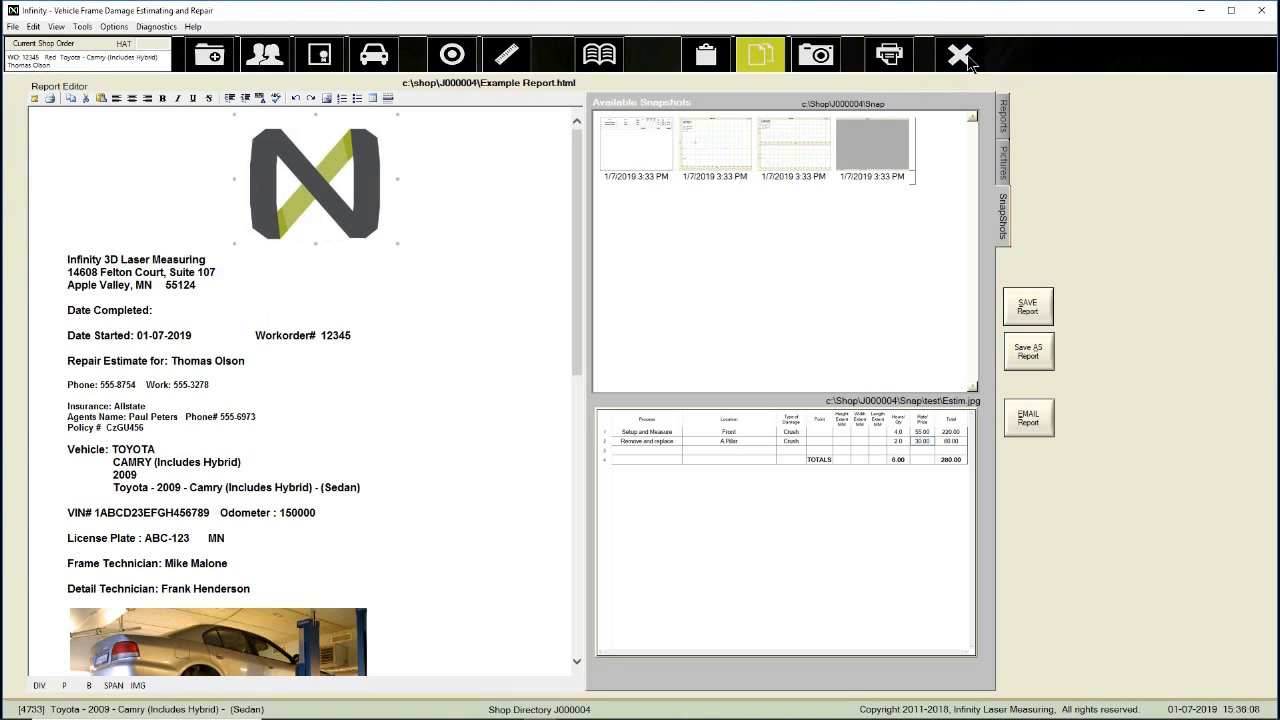